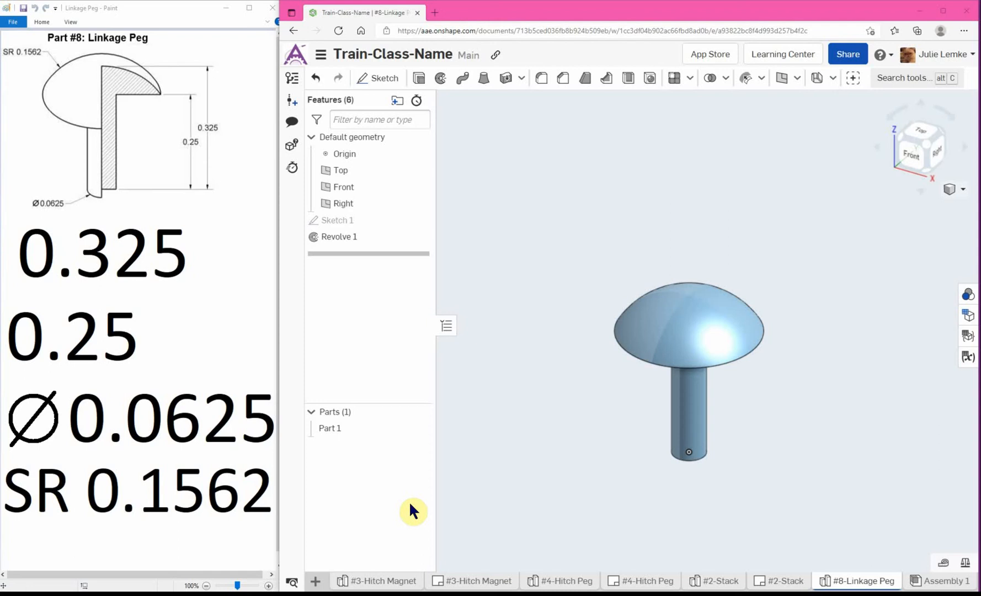
# Create a new drawing from the ANSI_A_INCH.dwt template with no views.
pyautogui.click(318, 583)
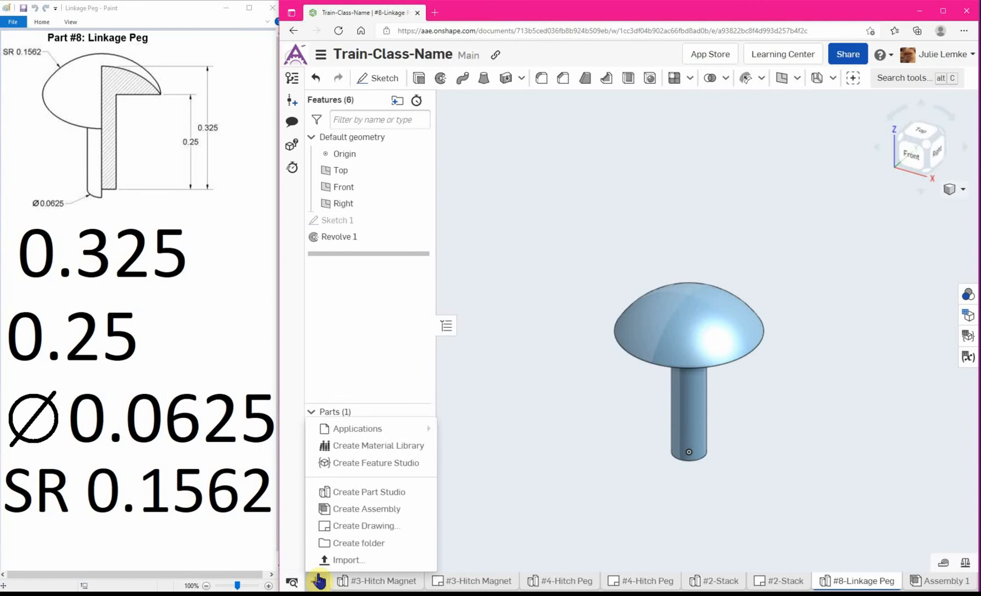
pyautogui.click(538, 487)
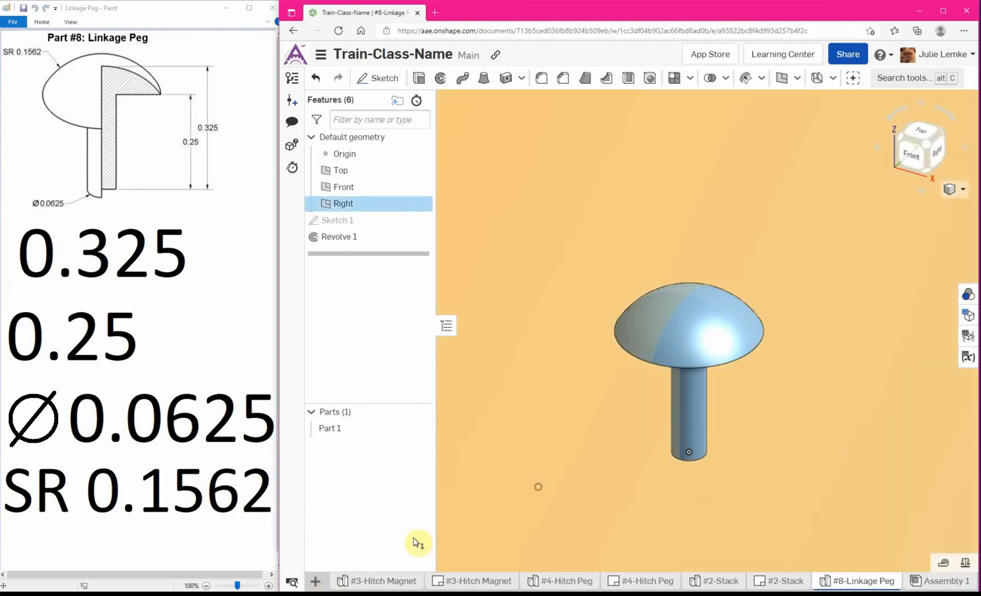
pyautogui.click(317, 582)
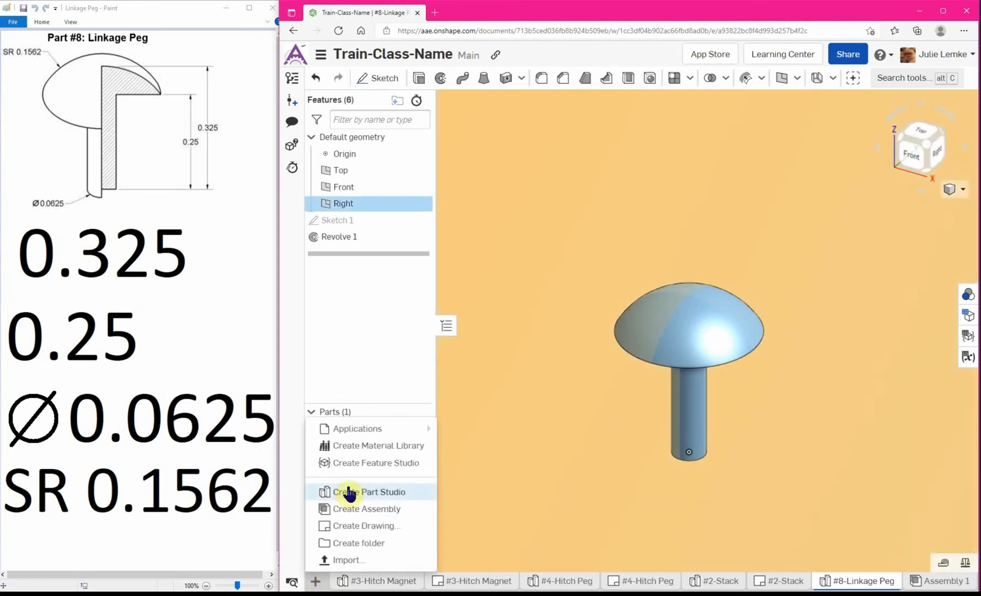
pyautogui.click(380, 528)
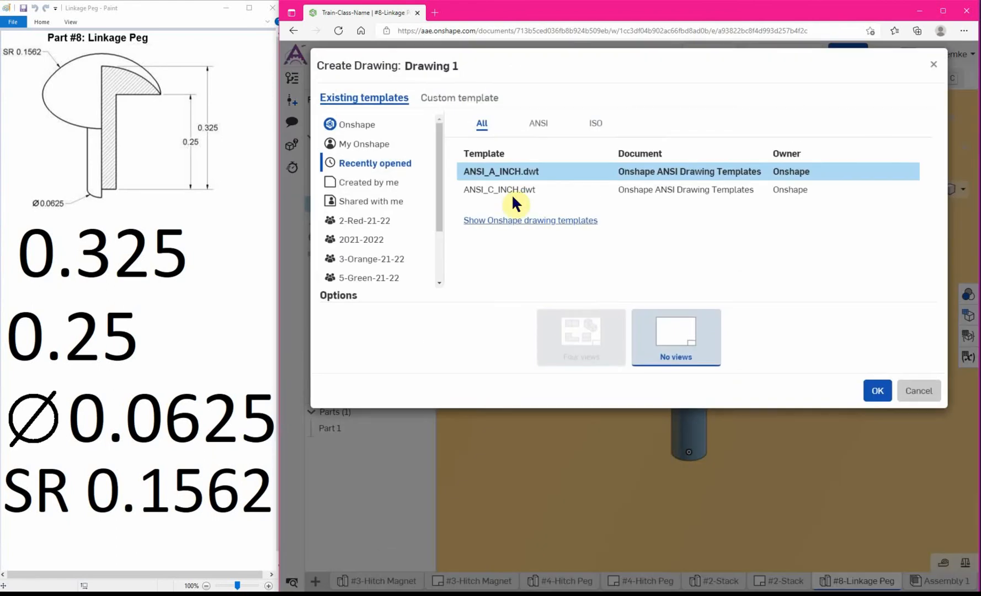
pyautogui.click(469, 177)
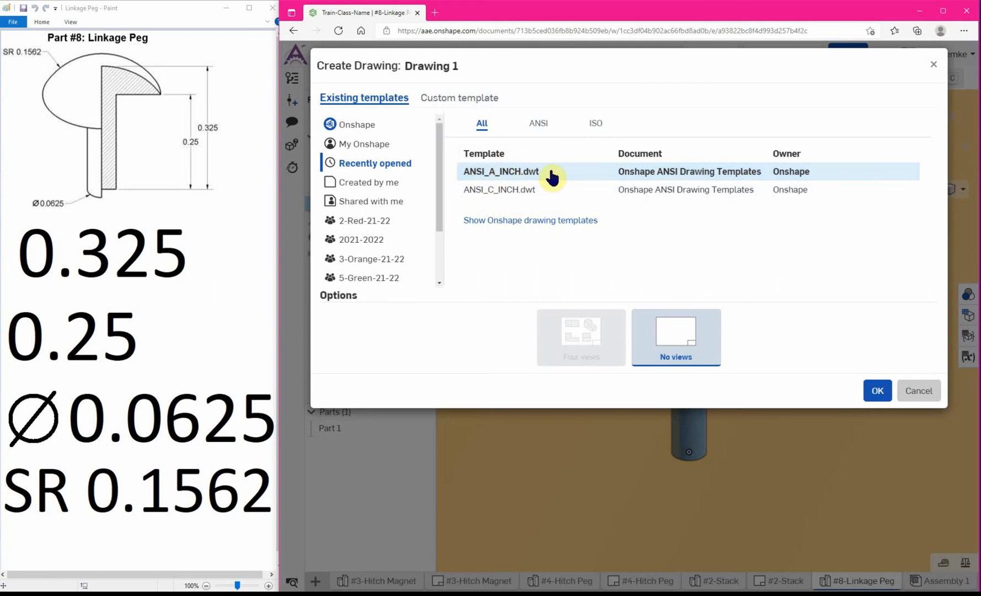
pyautogui.click(878, 391)
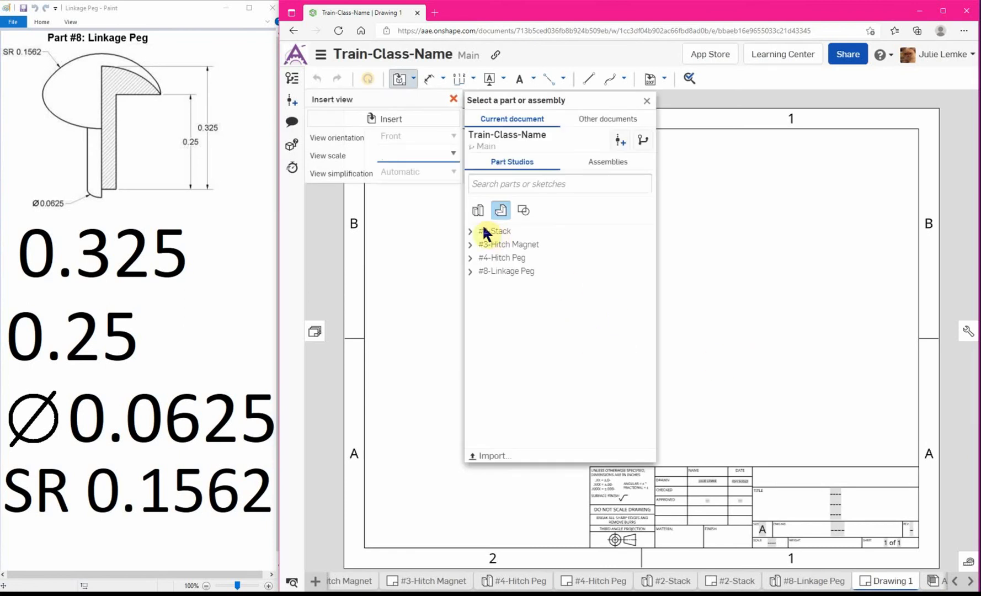
# Insert a front view of Part 1 from #8-Linkage Peg in the lower-left area of the sheet.
pyautogui.click(470, 271)
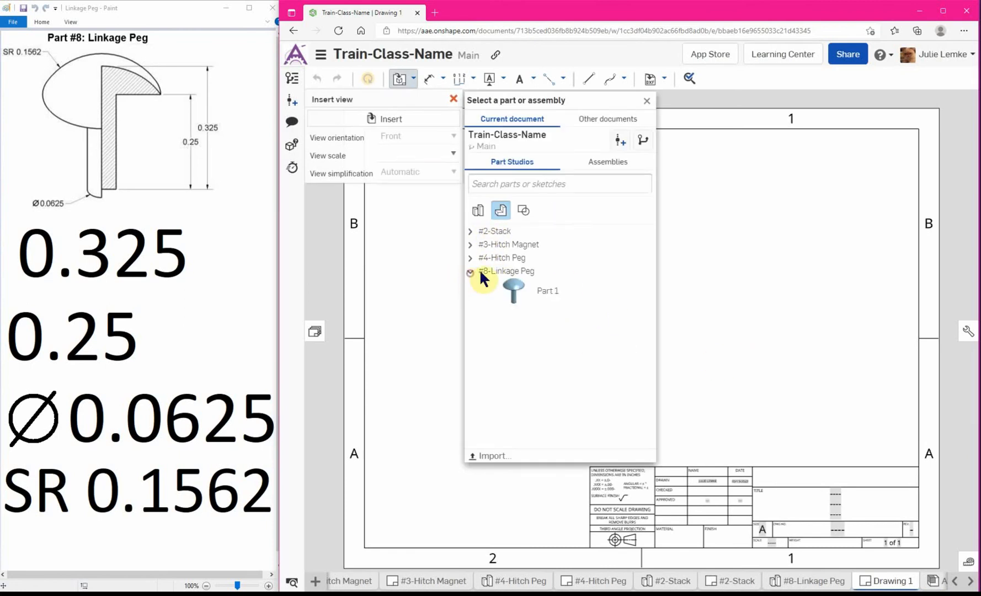
pyautogui.click(519, 297)
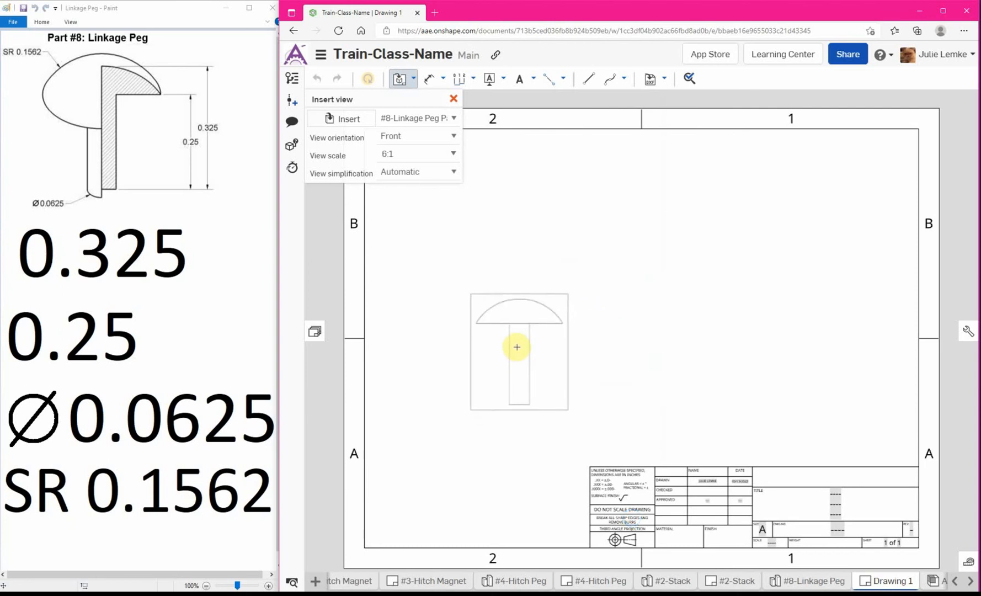
pyautogui.click(518, 354)
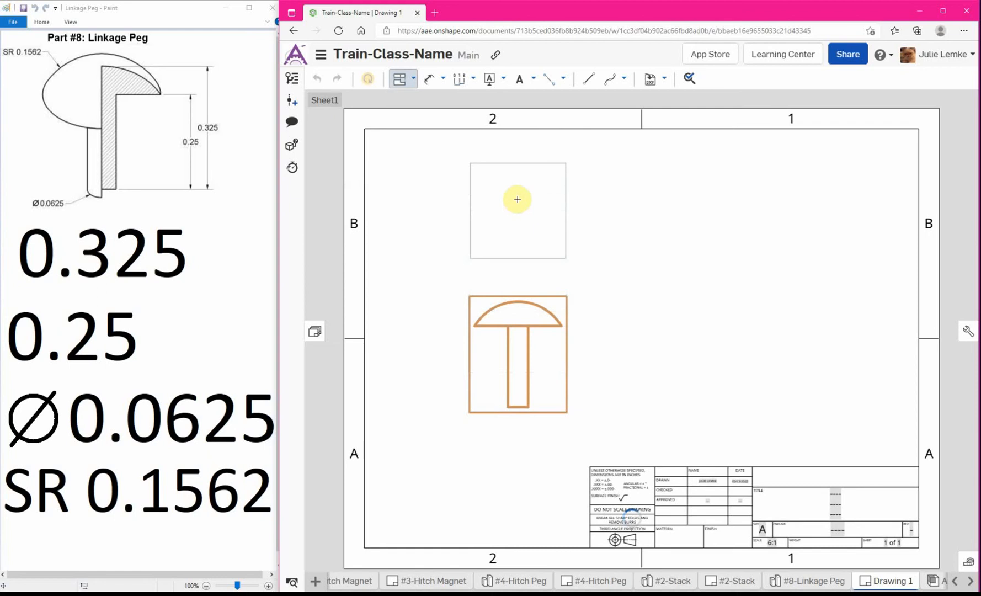
# Project a top view, a right view and an isometric view from the front view of the peg.
pyautogui.click(519, 203)
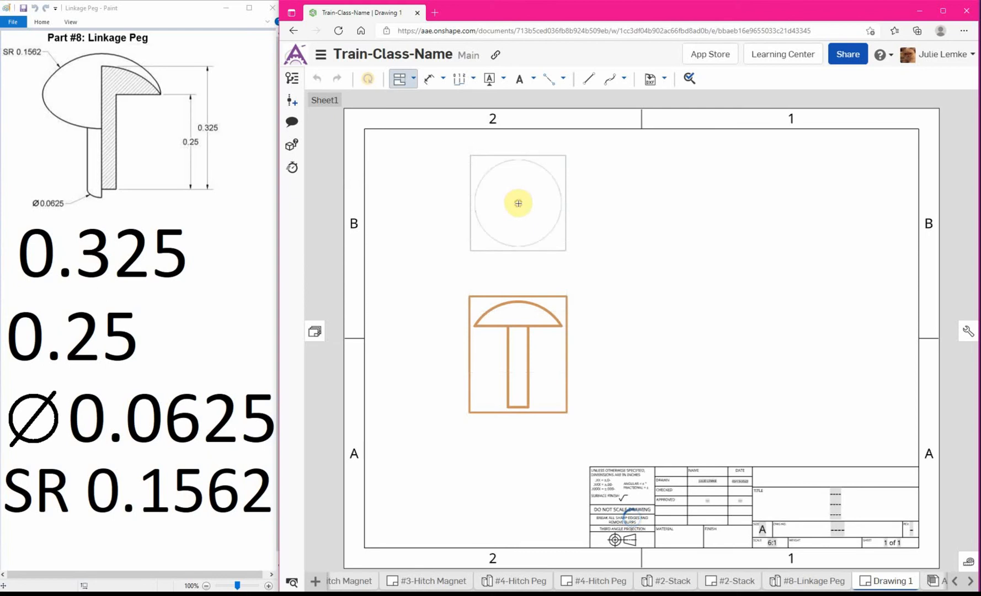
pyautogui.click(514, 349)
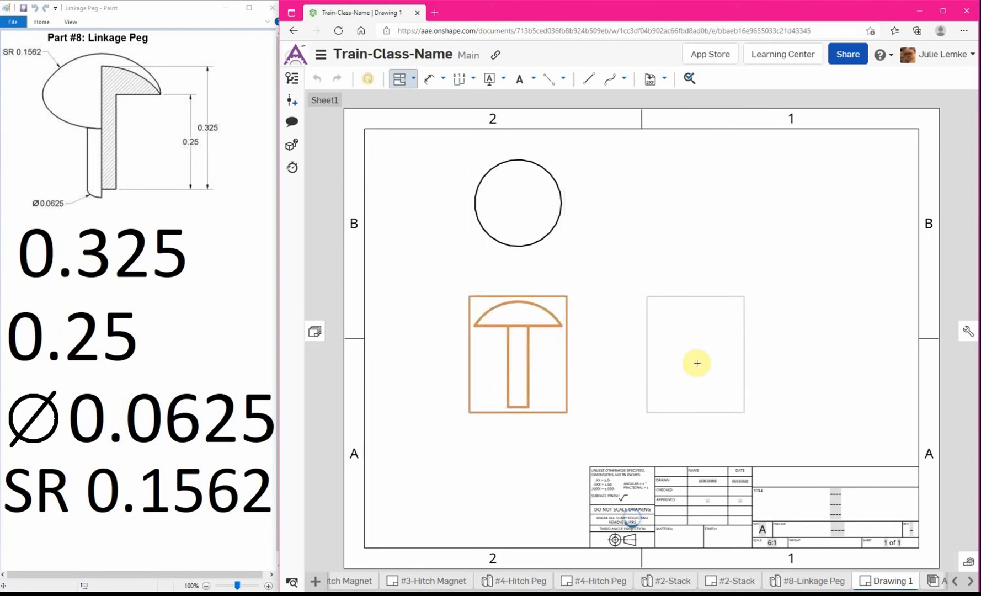
pyautogui.click(697, 363)
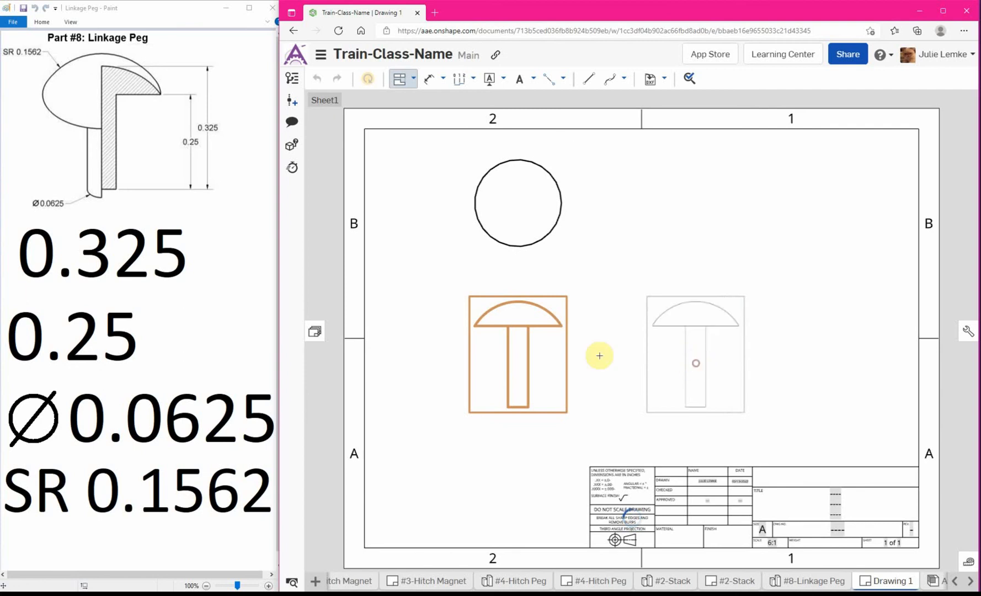
pyautogui.click(515, 366)
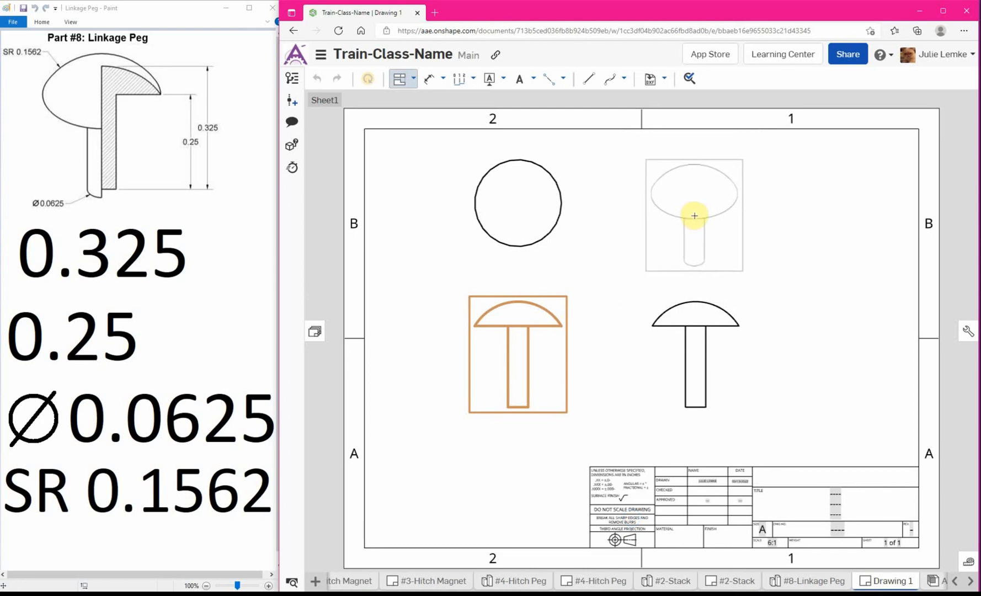
pyautogui.click(713, 185)
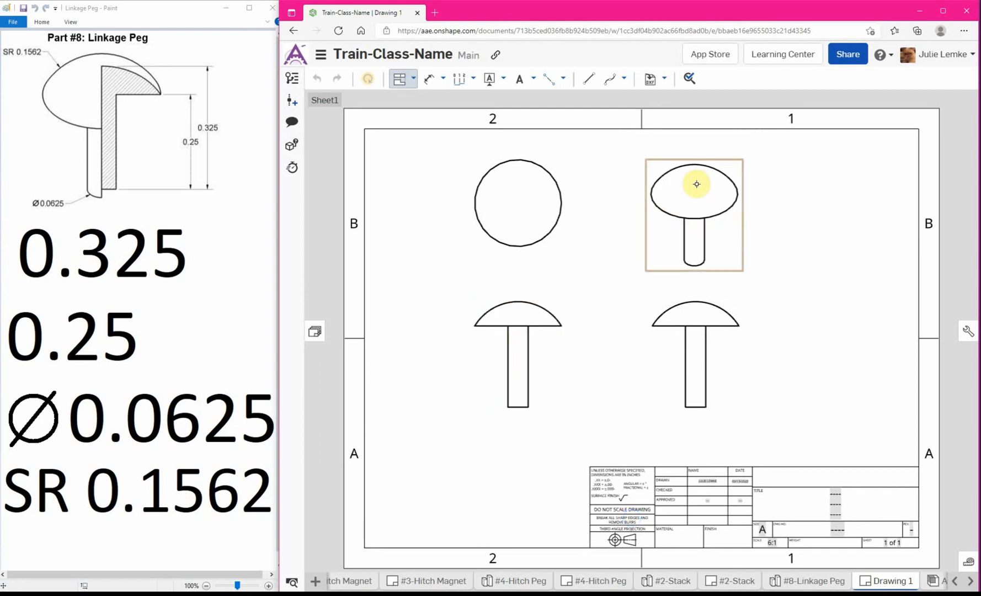
pyautogui.press('Escape')
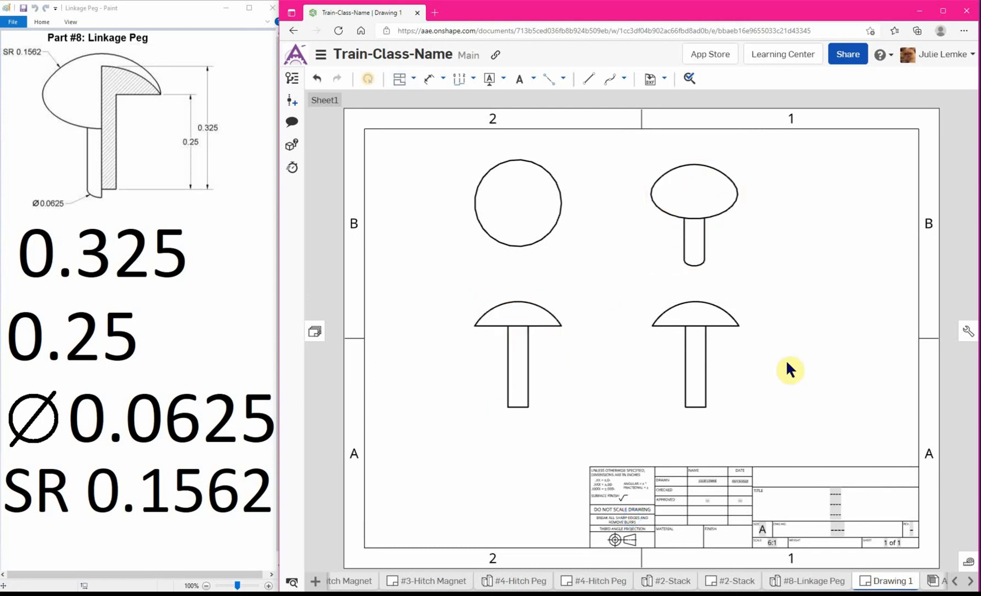
# Display the isometric view of the peg as a shaded view.
pyautogui.rightClick(694, 192)
pyautogui.moveTo(735, 181)
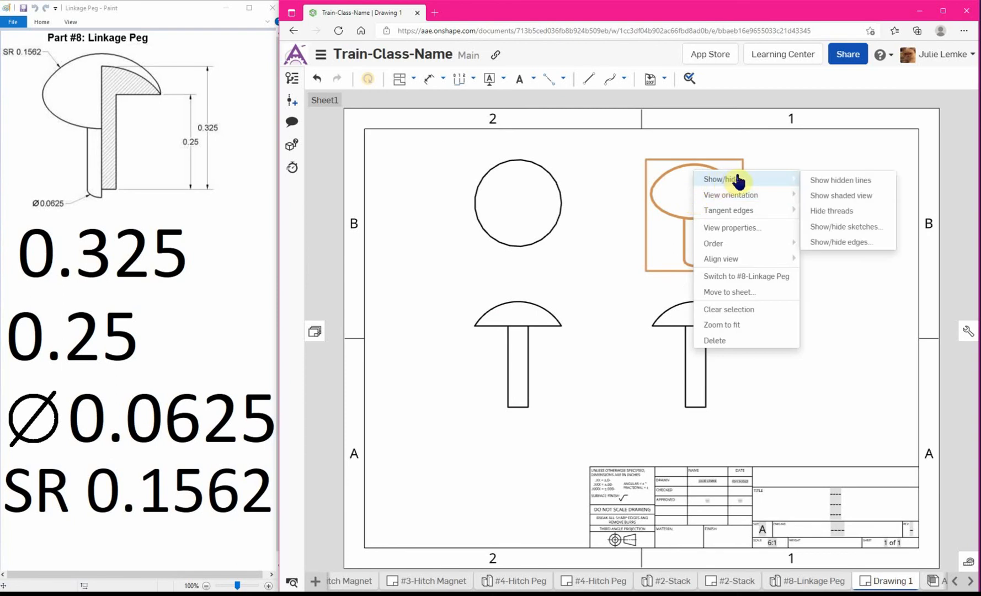
pyautogui.click(847, 199)
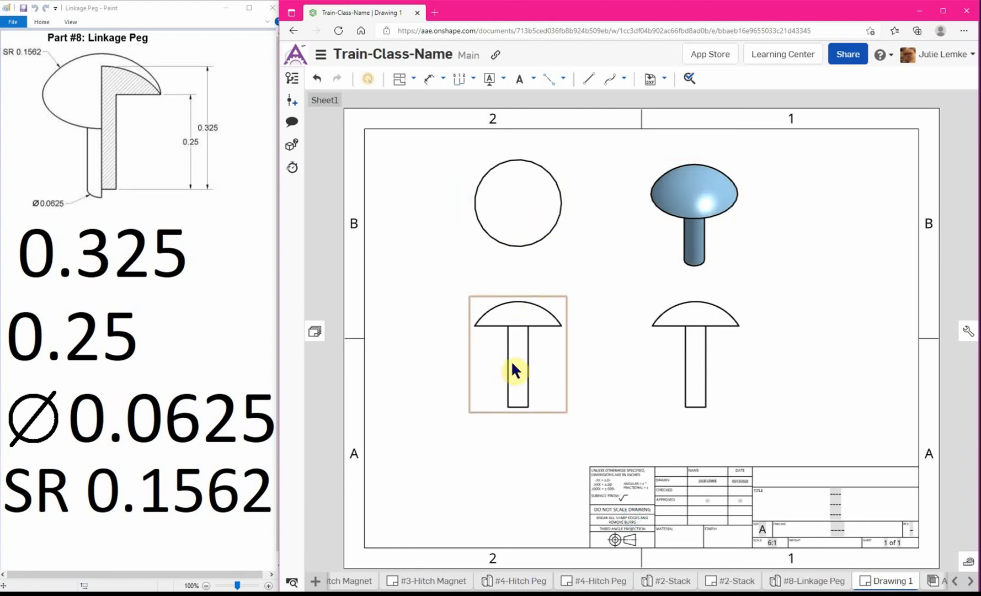
# Show the hidden lines in the top view of the peg.
pyautogui.rightClick(523, 196)
pyautogui.moveTo(555, 188)
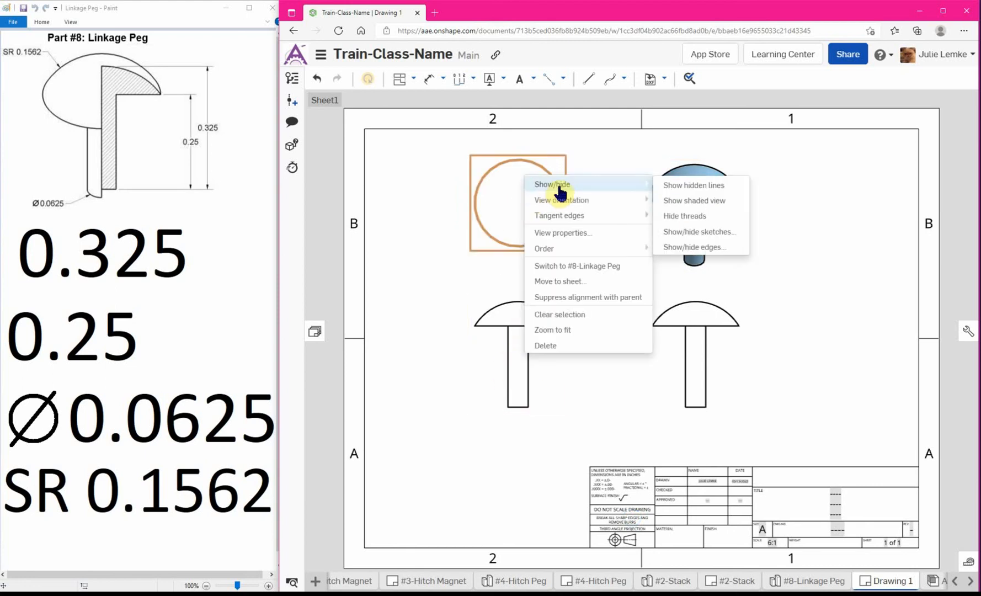
pyautogui.click(679, 185)
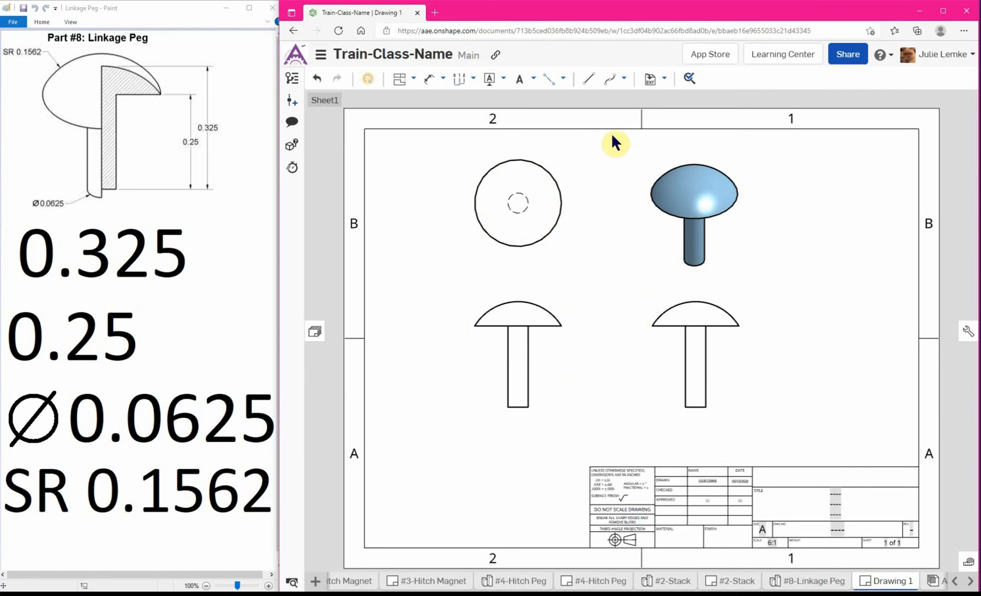
# Add vertical 2 point centerlines from dome top to stem bottom in the front and right views.
pyautogui.click(553, 83)
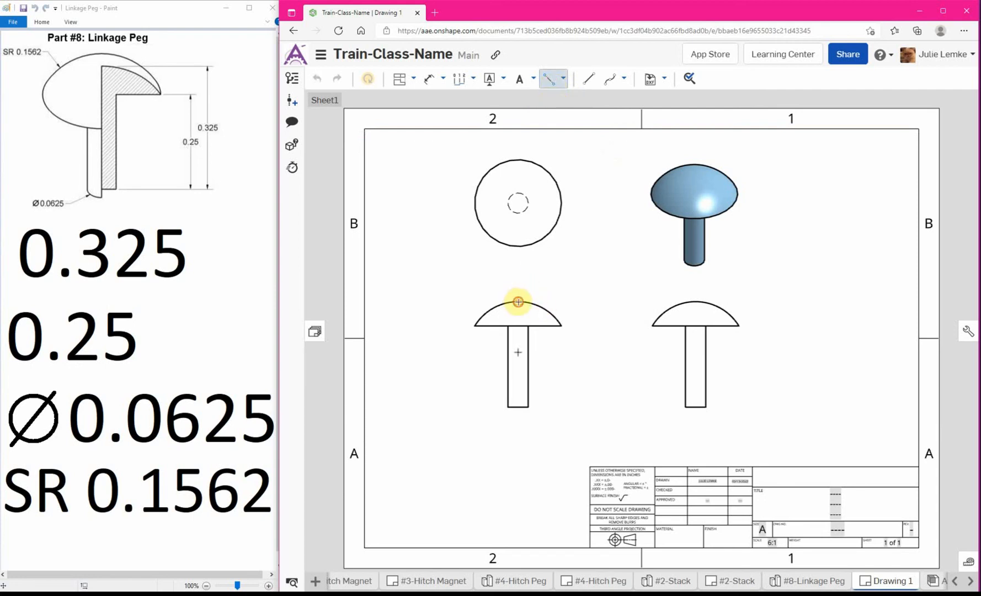
pyautogui.click(518, 302)
pyautogui.click(518, 408)
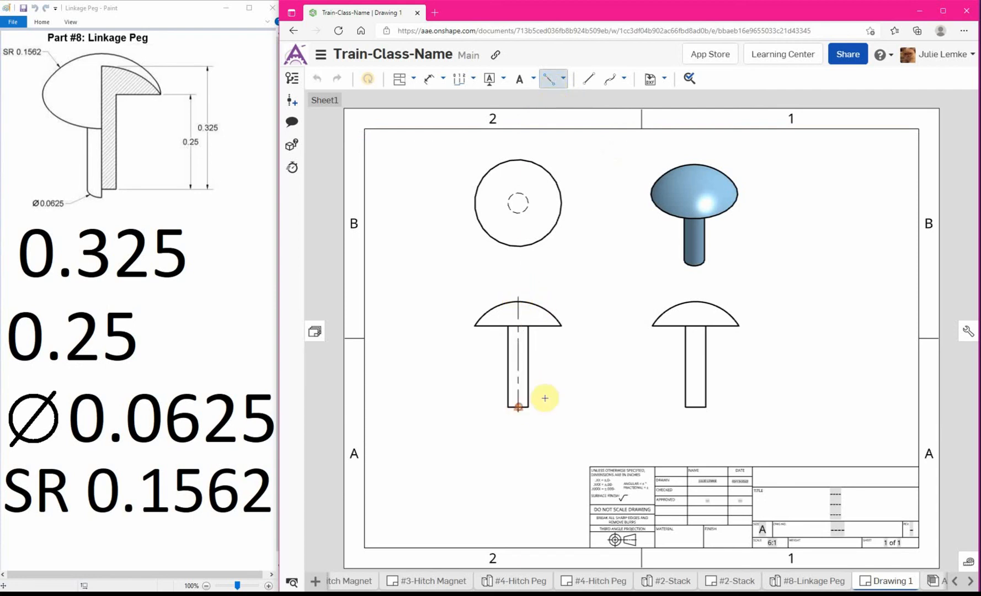
pyautogui.click(695, 302)
pyautogui.click(695, 408)
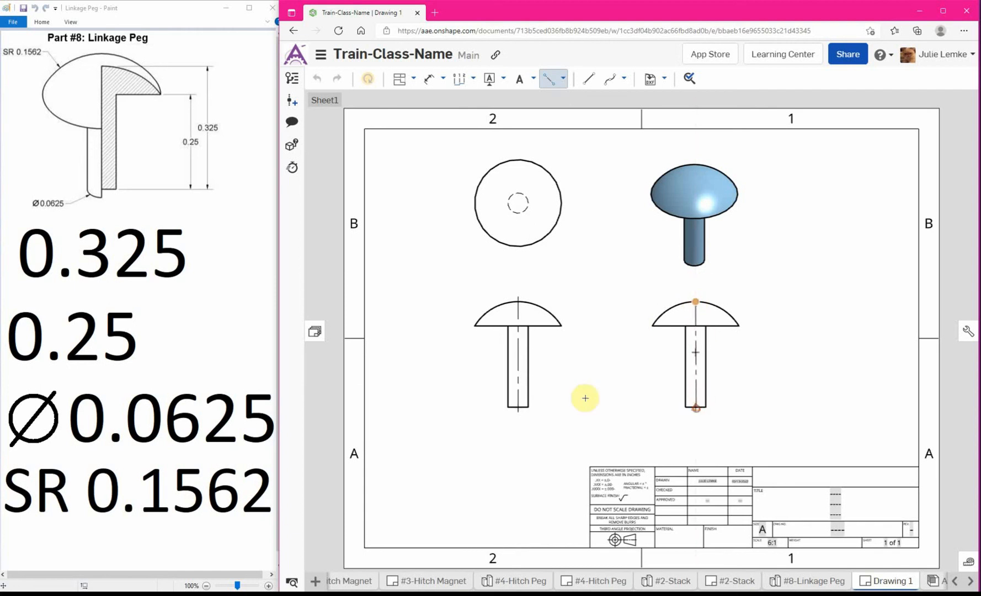
# Add center marks to the circle in the top view and to the dome arcs in the front and right views.
pyautogui.click(563, 81)
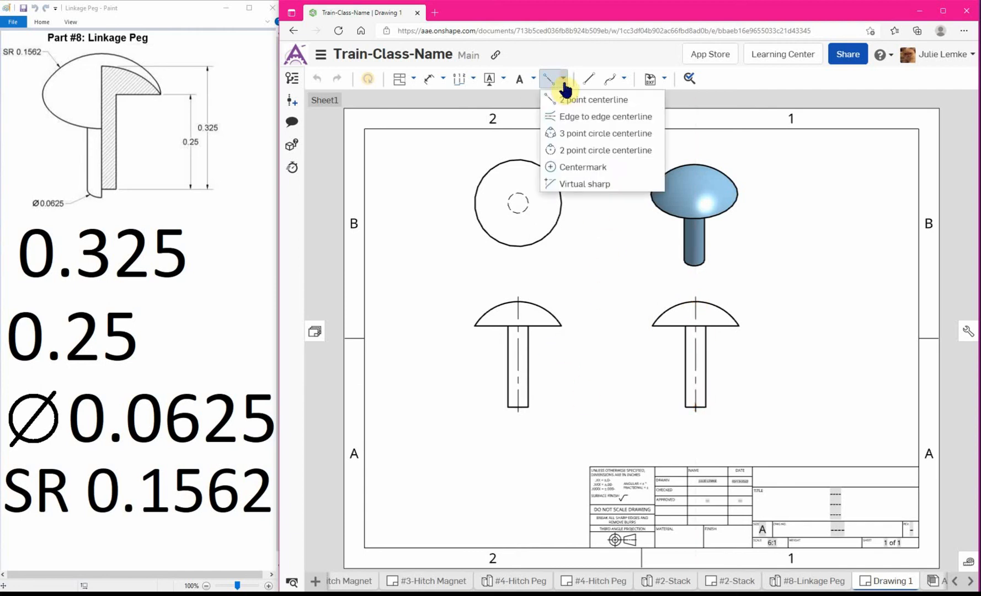
pyautogui.click(585, 168)
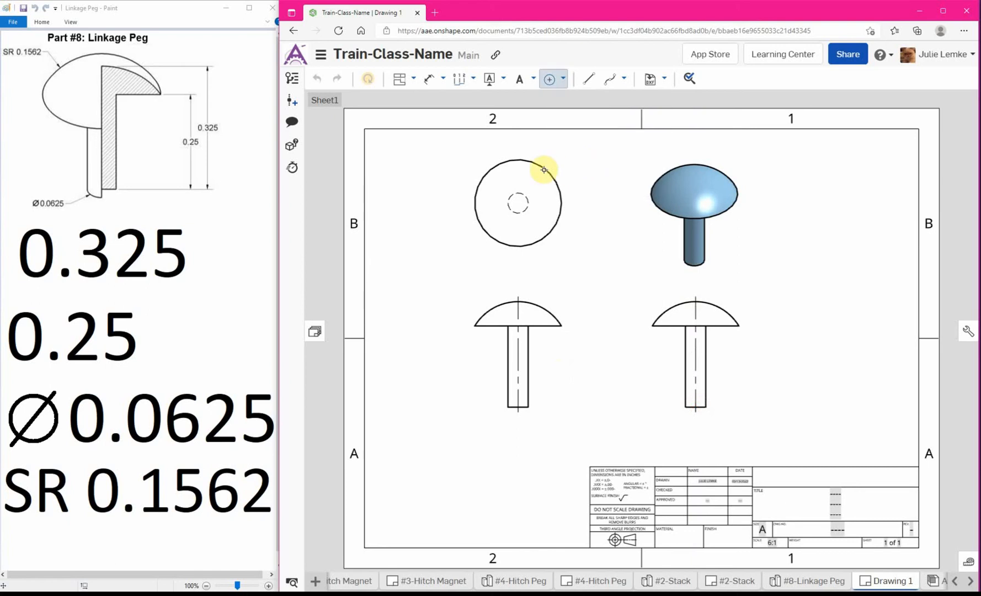
pyautogui.click(547, 307)
pyautogui.click(670, 310)
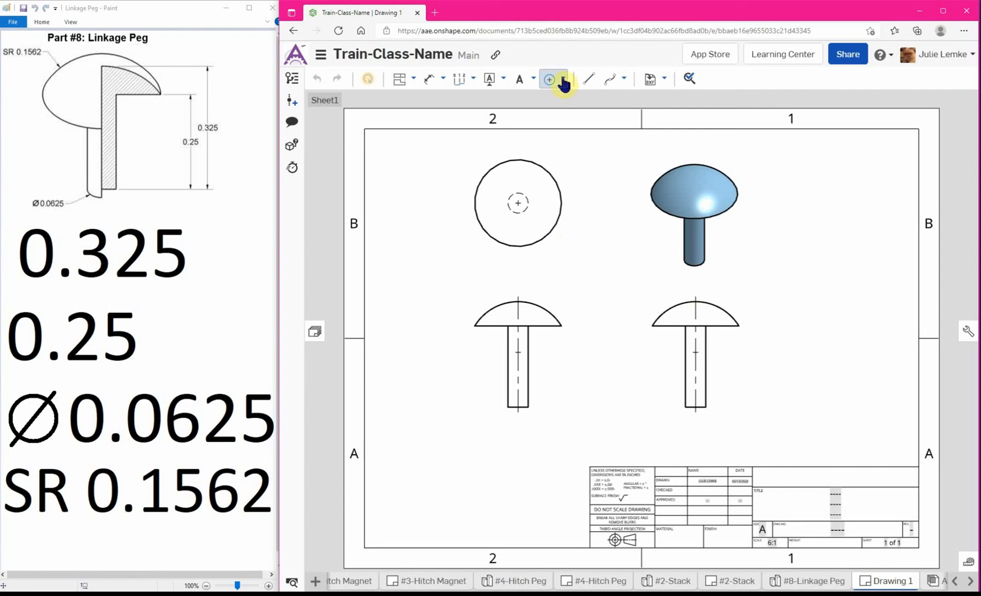
# Dimension the radius of the dome arc in the right view, placing the text above and to the right of it.
pyautogui.click(431, 83)
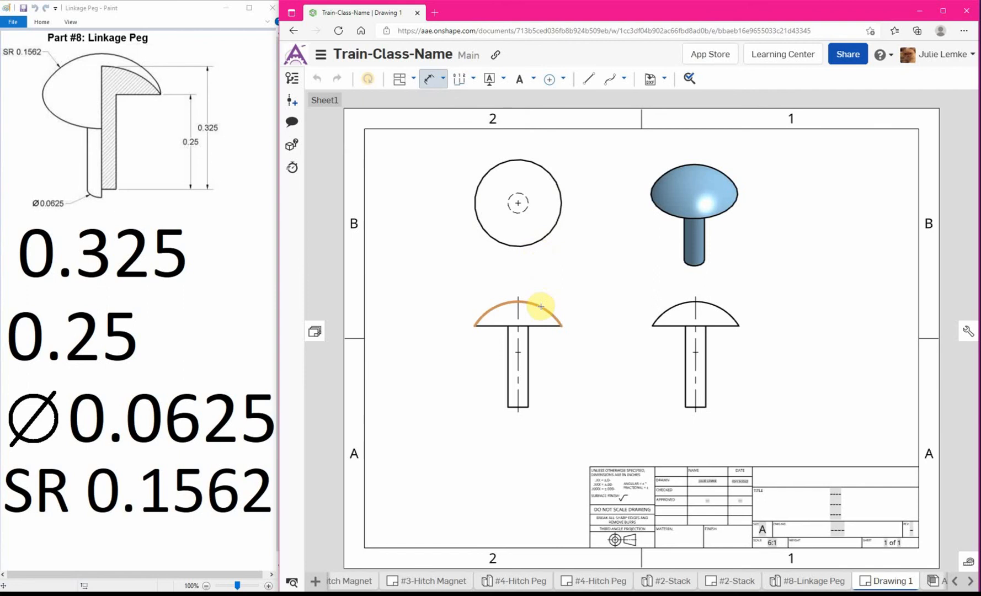
pyautogui.click(725, 313)
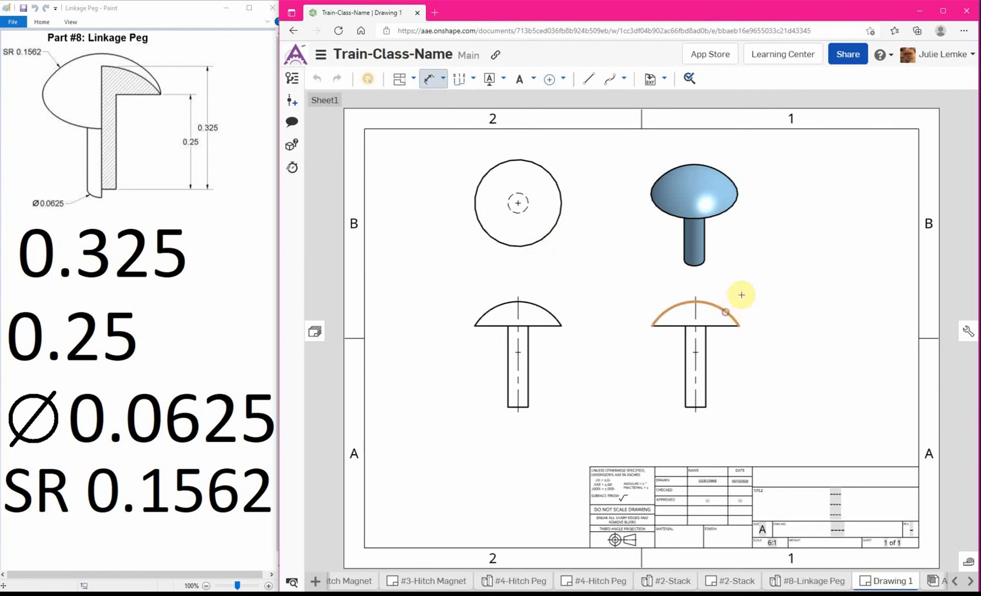
pyautogui.click(751, 282)
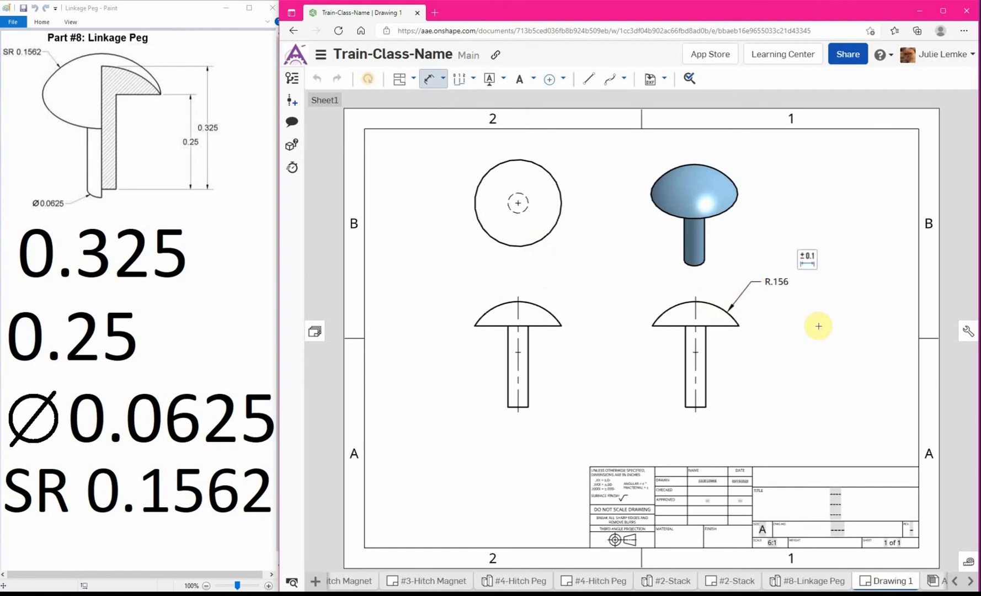
# Change the prefix of the dome's radius dimension to SR.
pyautogui.click(771, 284)
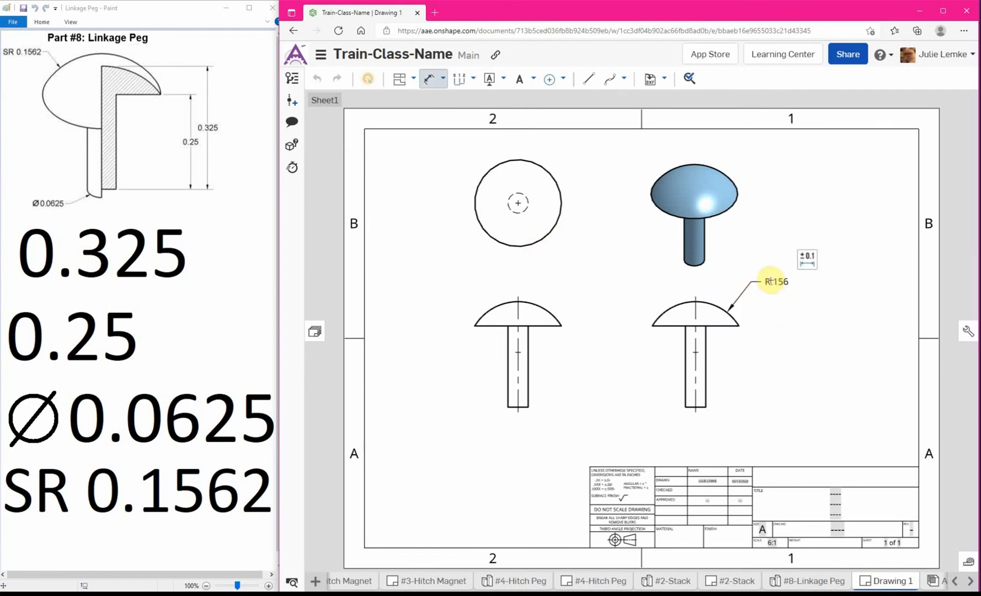
pyautogui.click(807, 257)
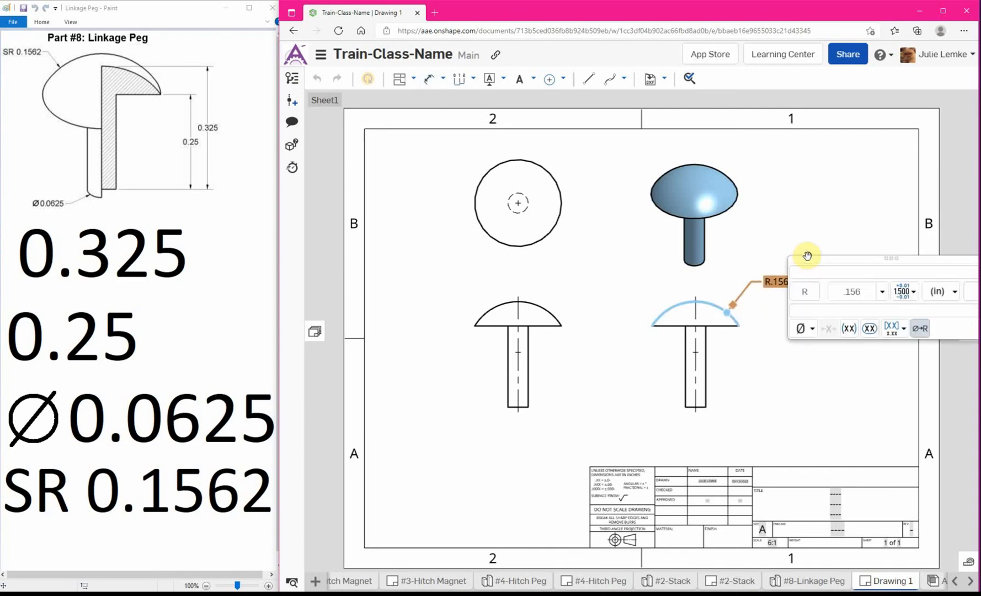
pyautogui.click(802, 291)
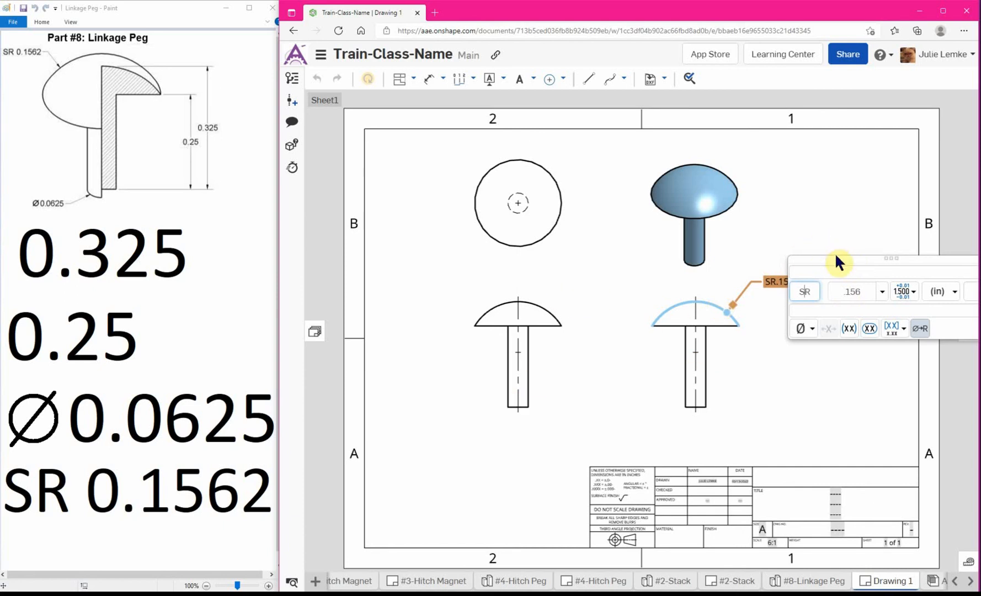
pyautogui.click(815, 227)
# Dimension the stem's width between its two bottom corners in the front view, placing the text below and to the left of the stem.
pyautogui.press('d')
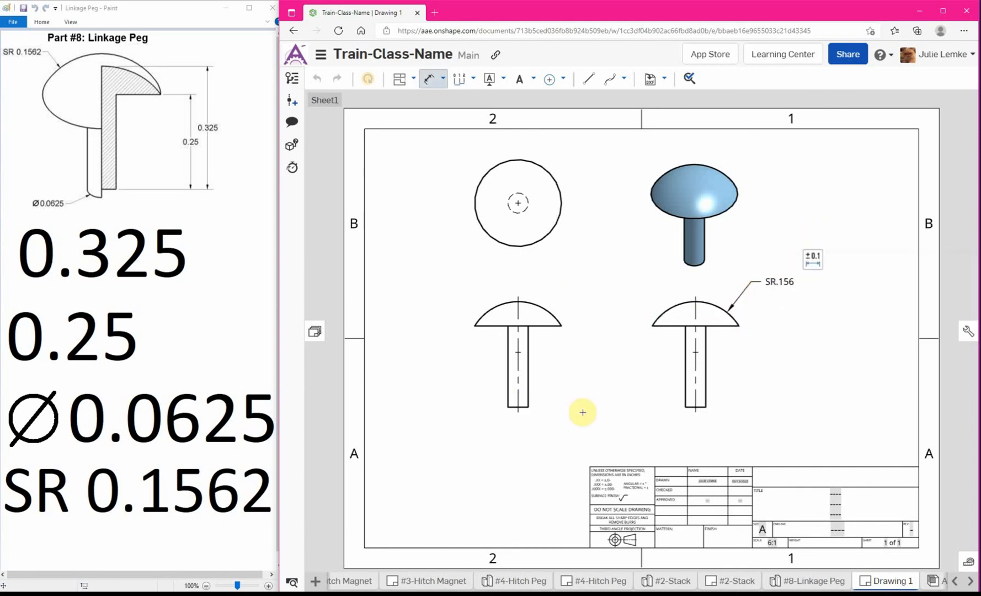
pyautogui.click(508, 407)
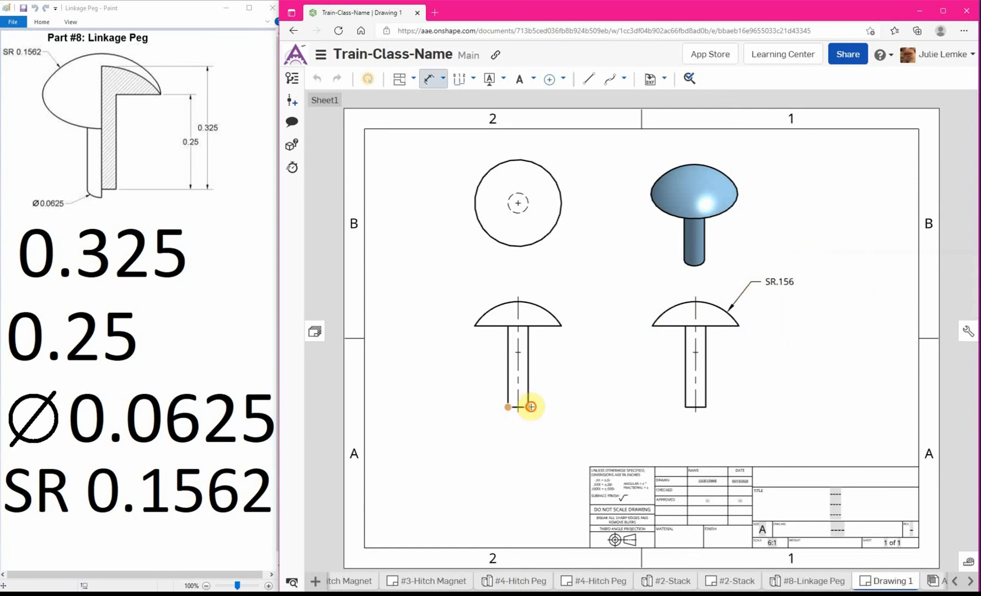
pyautogui.click(528, 408)
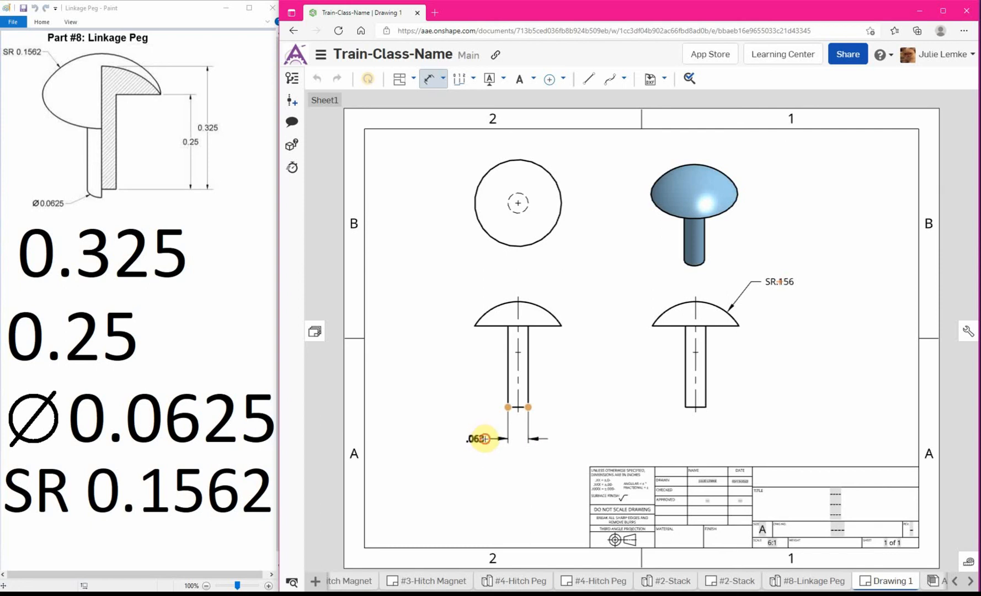
pyautogui.click(485, 439)
# Add a Ø prefix to the front view's stem width dimension and set its precision to four decimal places (0.1234).
pyautogui.click(503, 413)
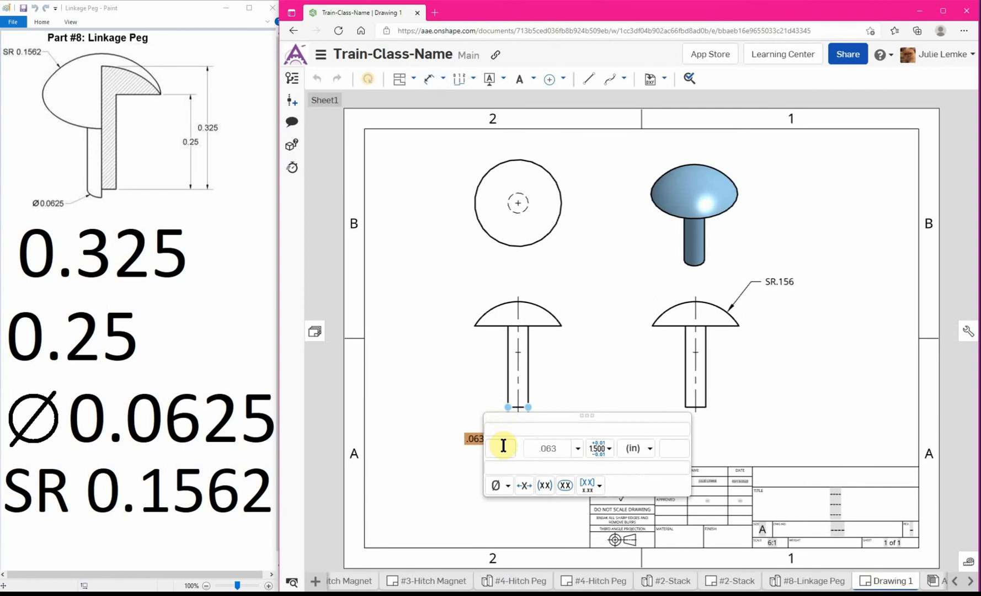
pyautogui.click(495, 487)
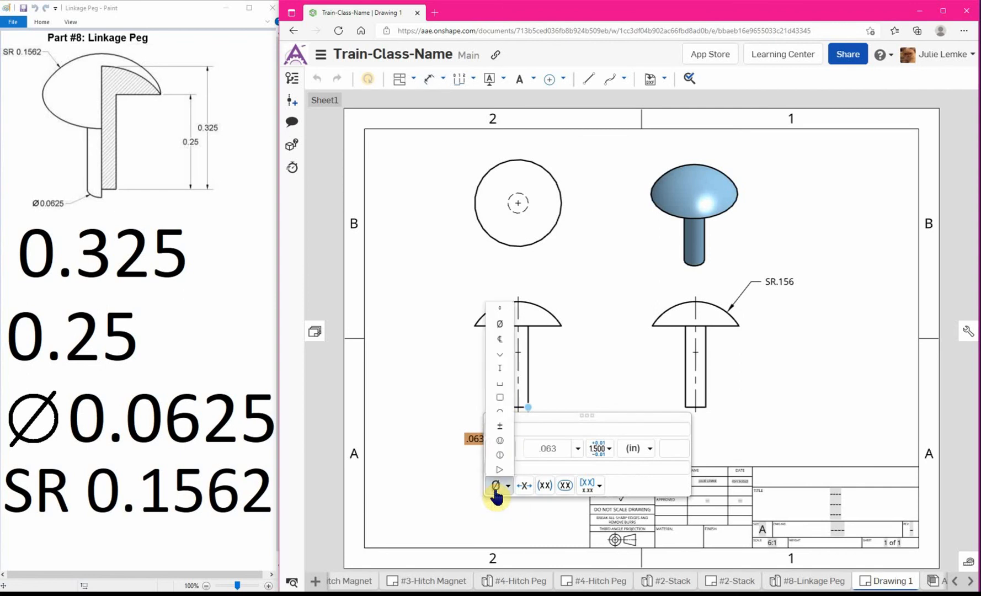
pyautogui.click(499, 324)
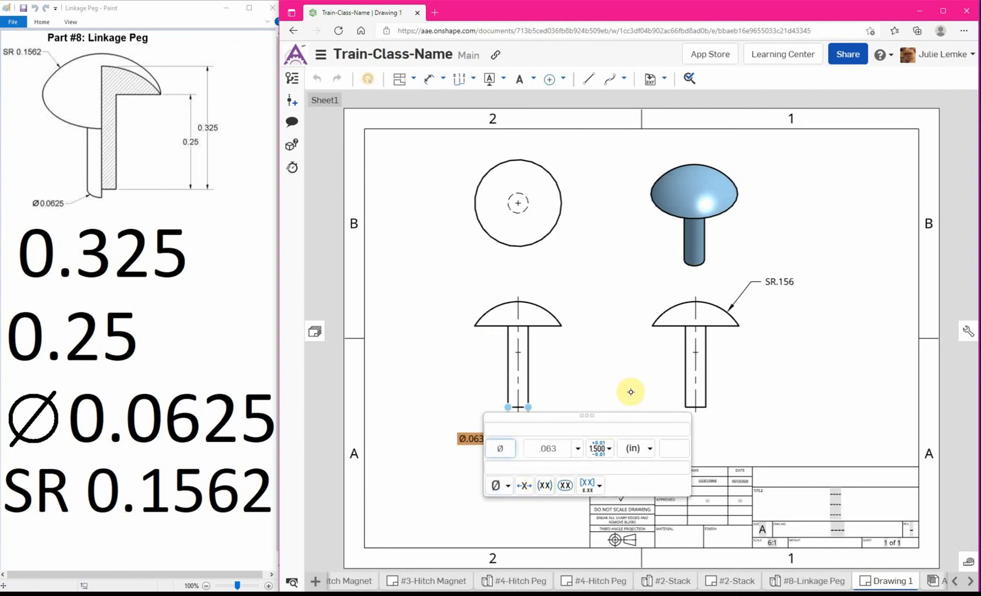
pyautogui.click(578, 450)
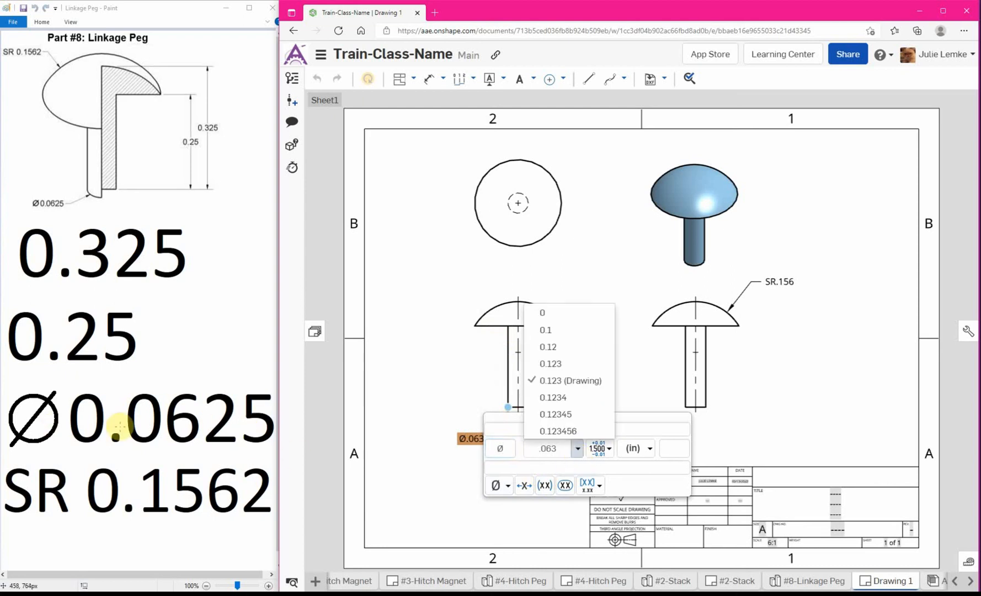
pyautogui.click(582, 398)
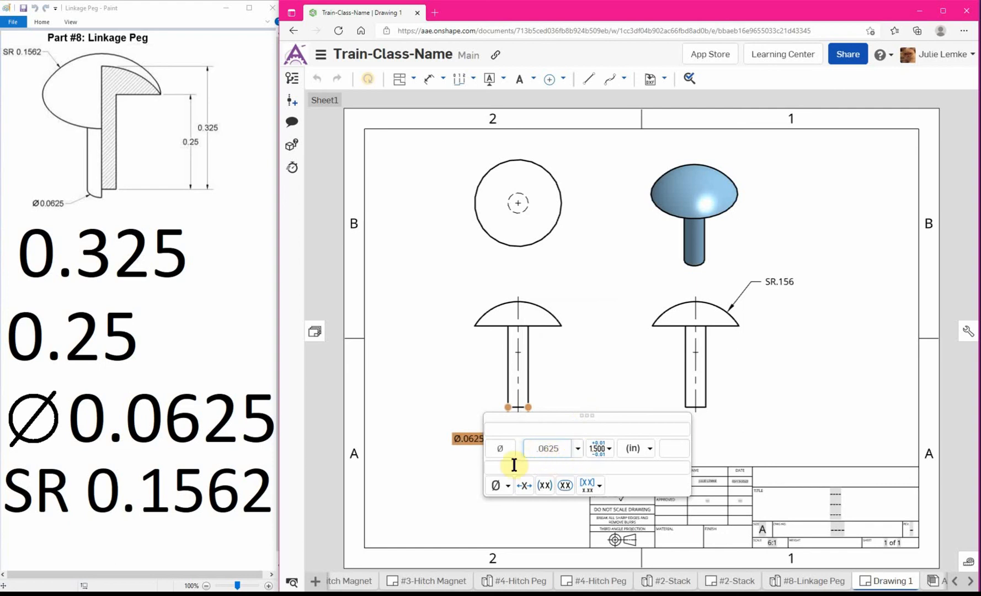
pyautogui.click(603, 382)
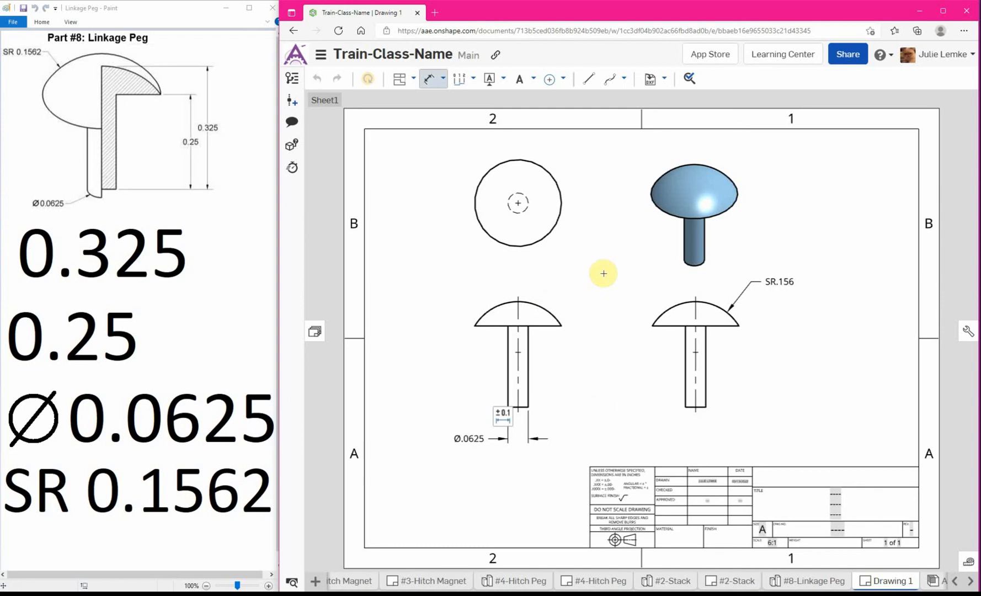
pyautogui.press('Escape')
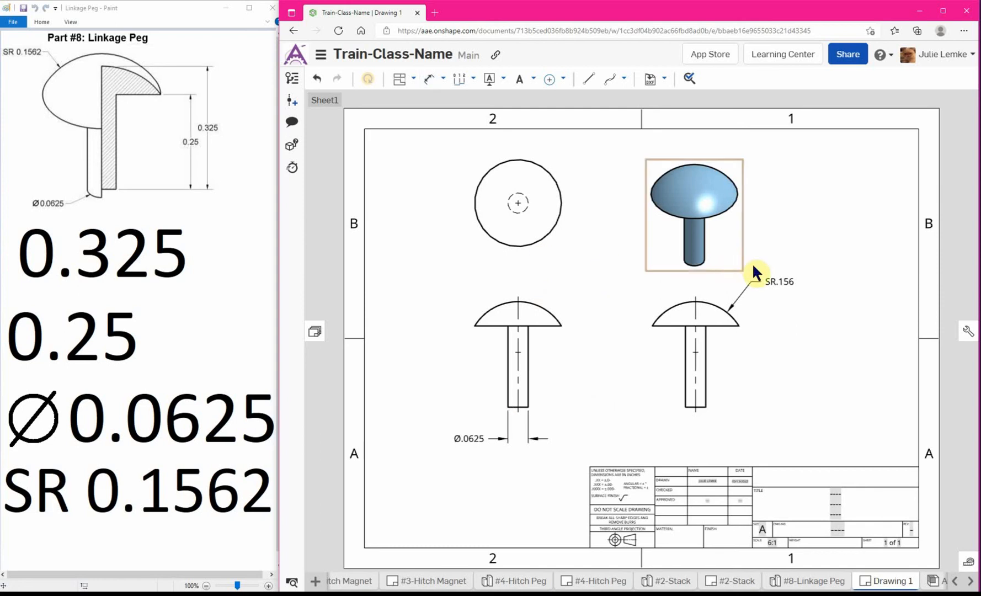
# Set the precision of the dome's SR radius dimension in the right view to four decimal places (0.1234).
pyautogui.click(779, 283)
pyautogui.moveTo(811, 260)
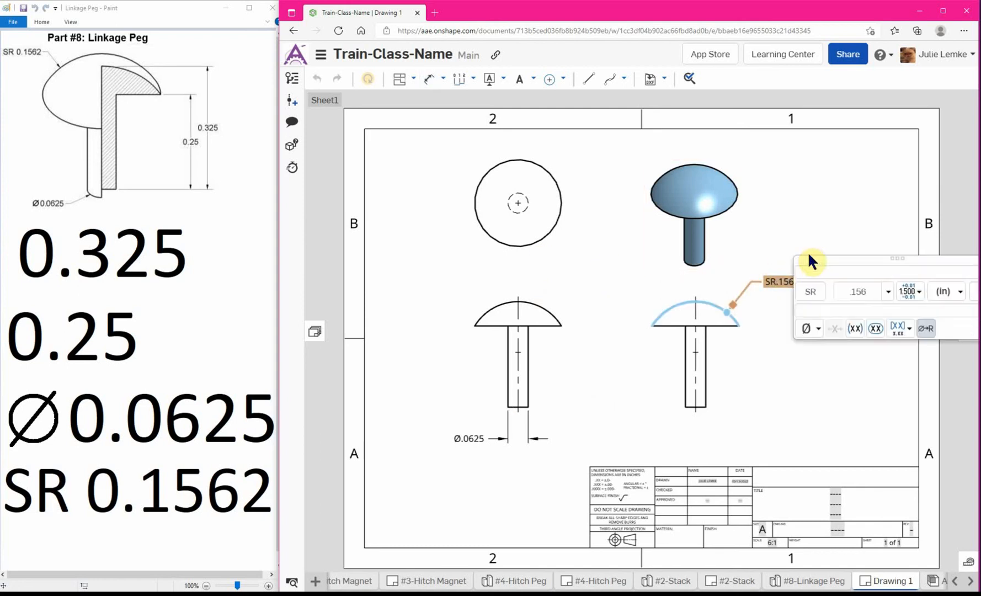
pyautogui.click(890, 297)
pyautogui.click(885, 398)
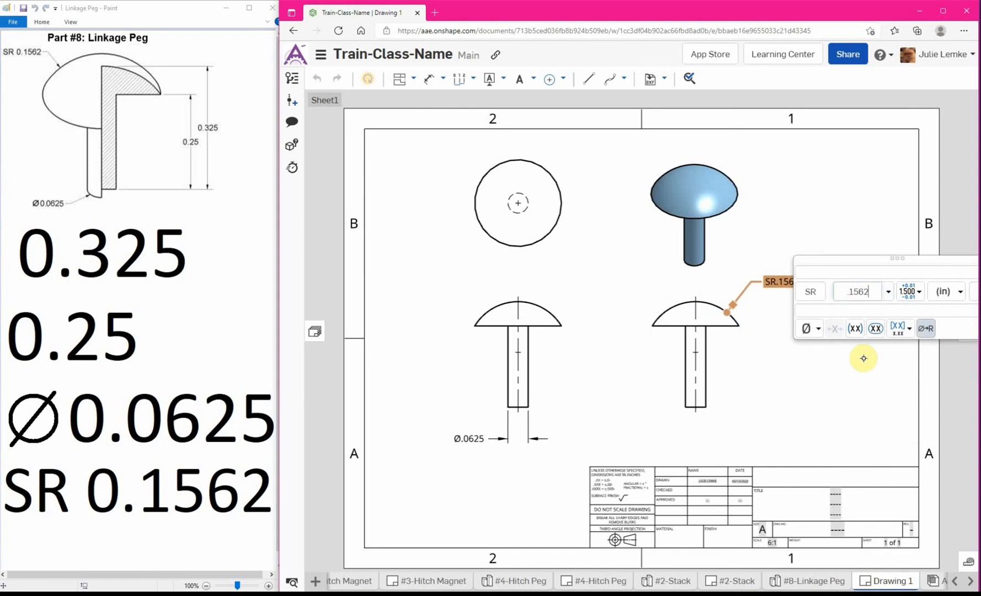
pyautogui.click(805, 202)
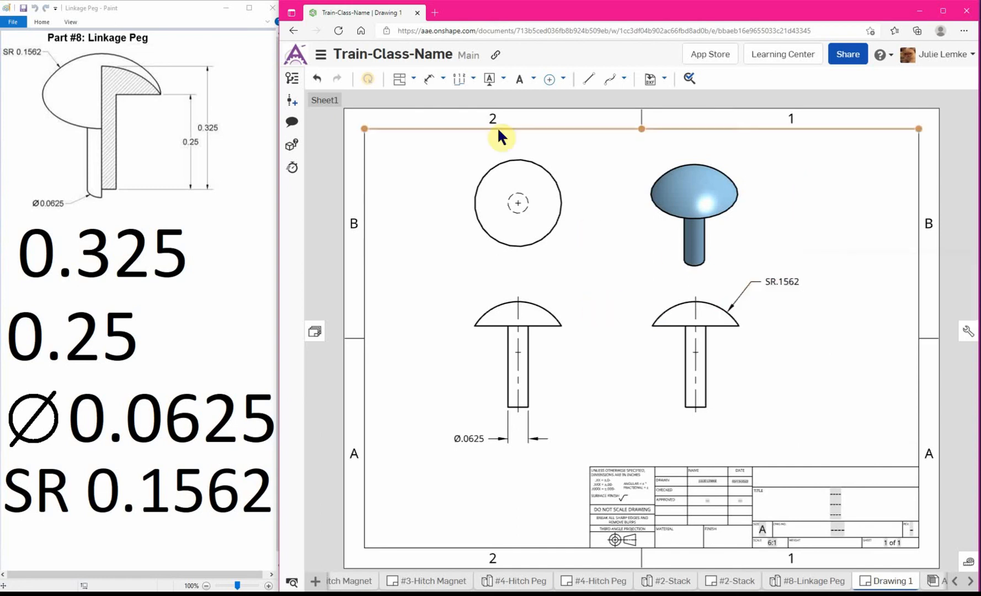
# Add a maximum dimension from the dome arc to the stem's bottom edge in the front view, placing it left of the view.
pyautogui.click(442, 80)
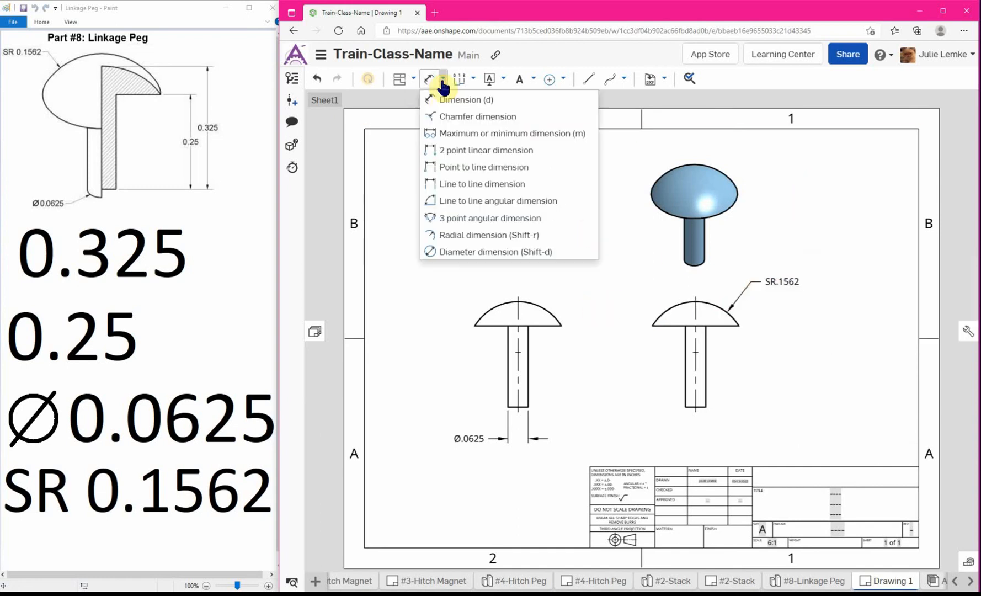
pyautogui.click(464, 137)
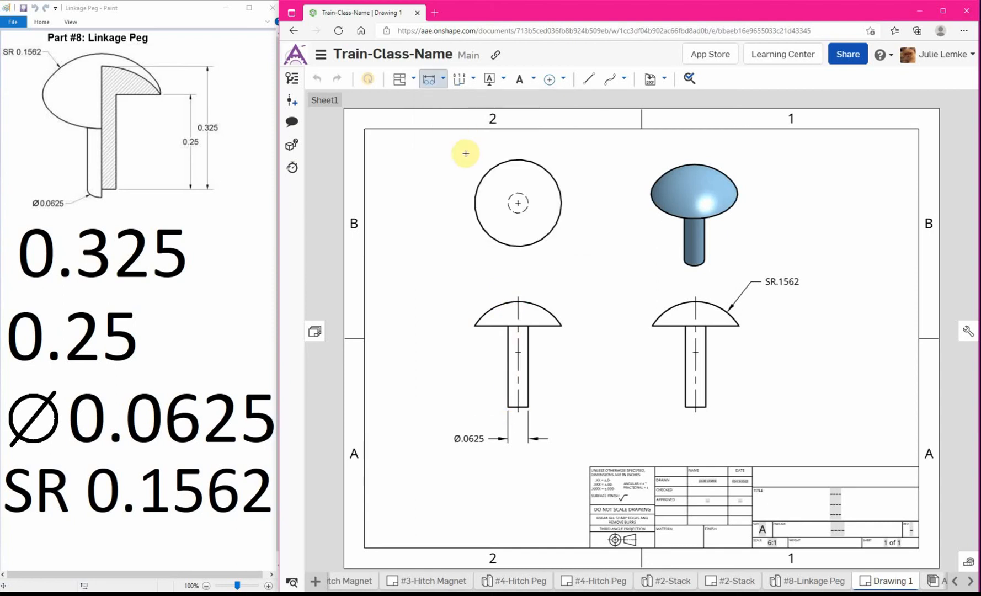
pyautogui.click(510, 300)
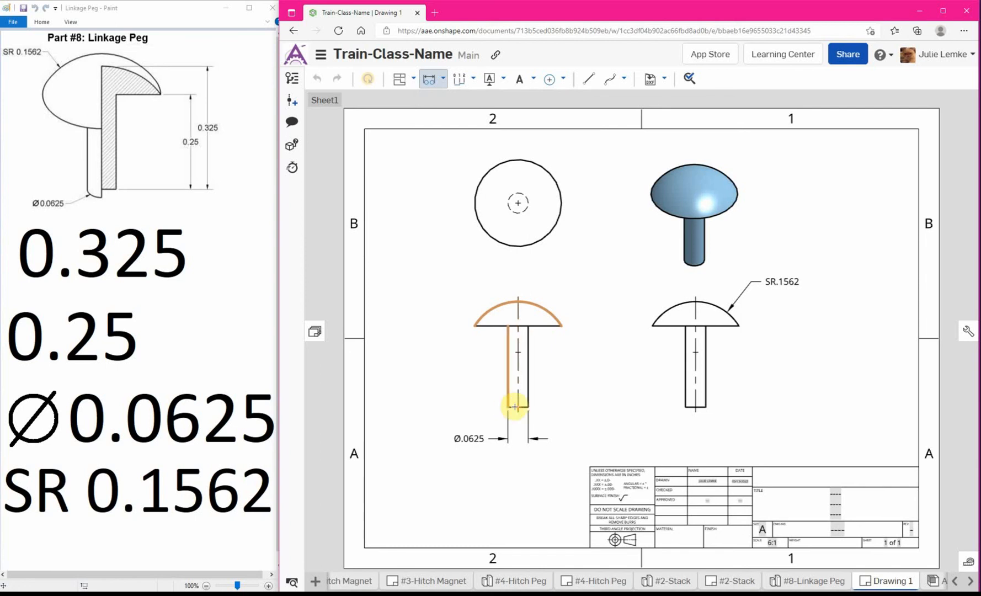
pyautogui.scroll(5, 515, 407)
pyautogui.click(510, 372)
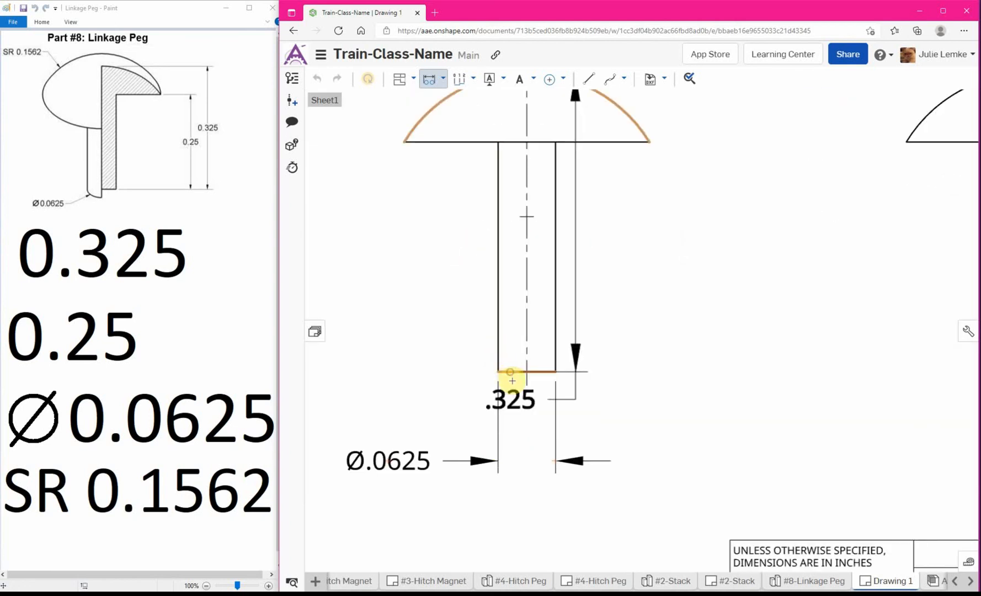
pyautogui.scroll(-5, 512, 380)
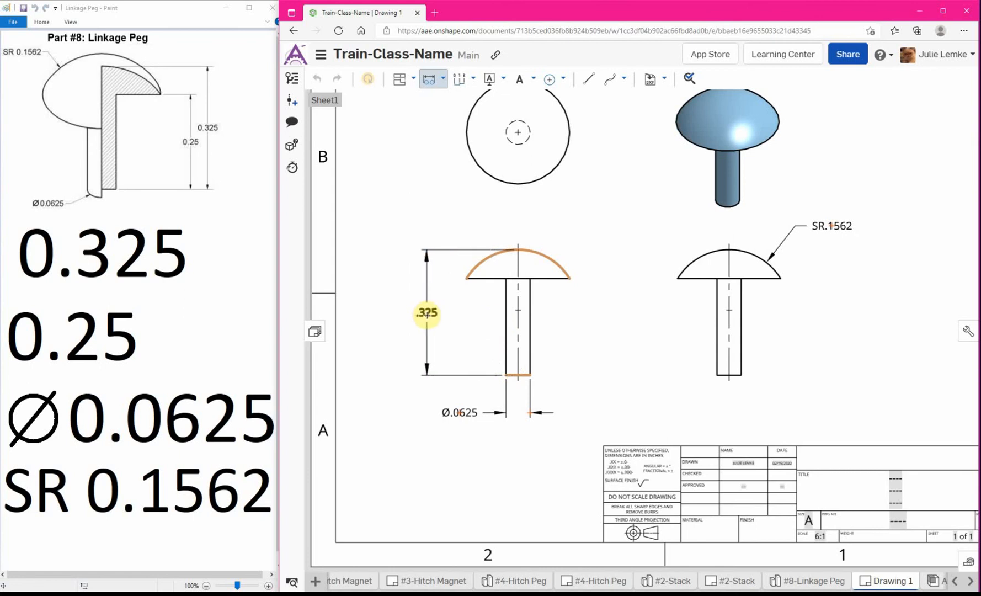
pyautogui.click(421, 314)
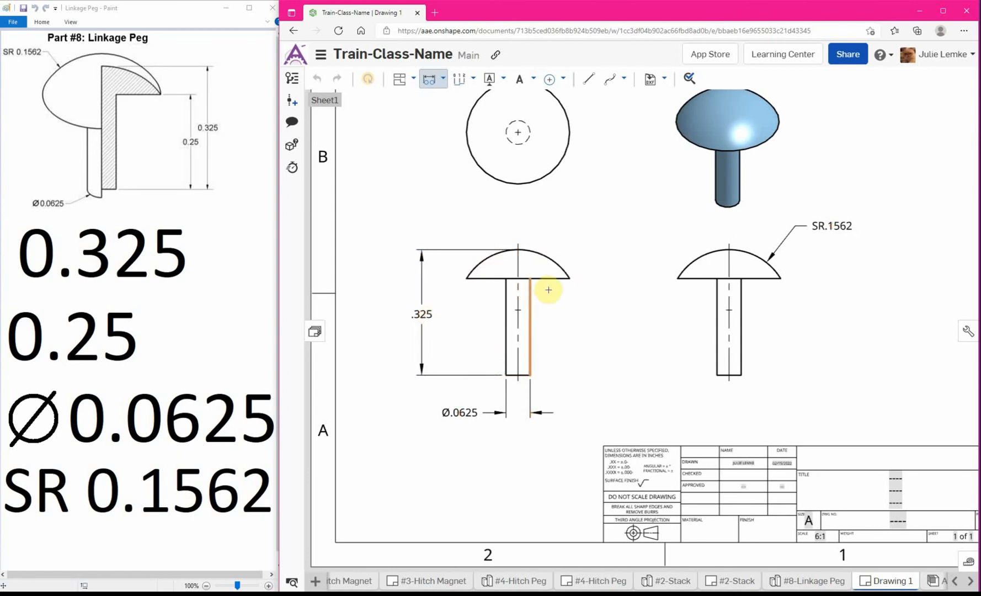
pyautogui.click(442, 79)
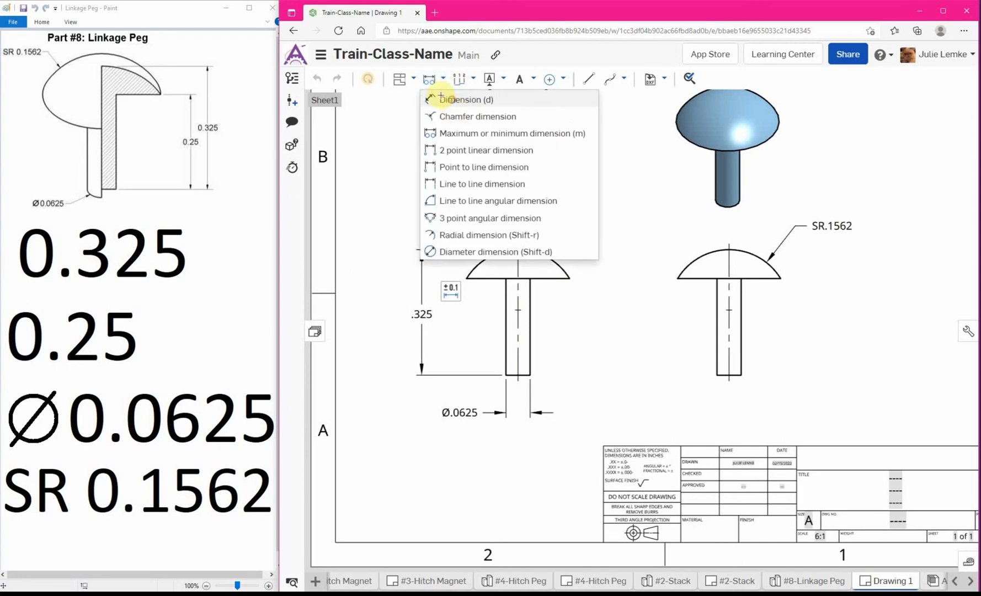
pyautogui.click(458, 101)
pyautogui.scroll(-5, 556, 256)
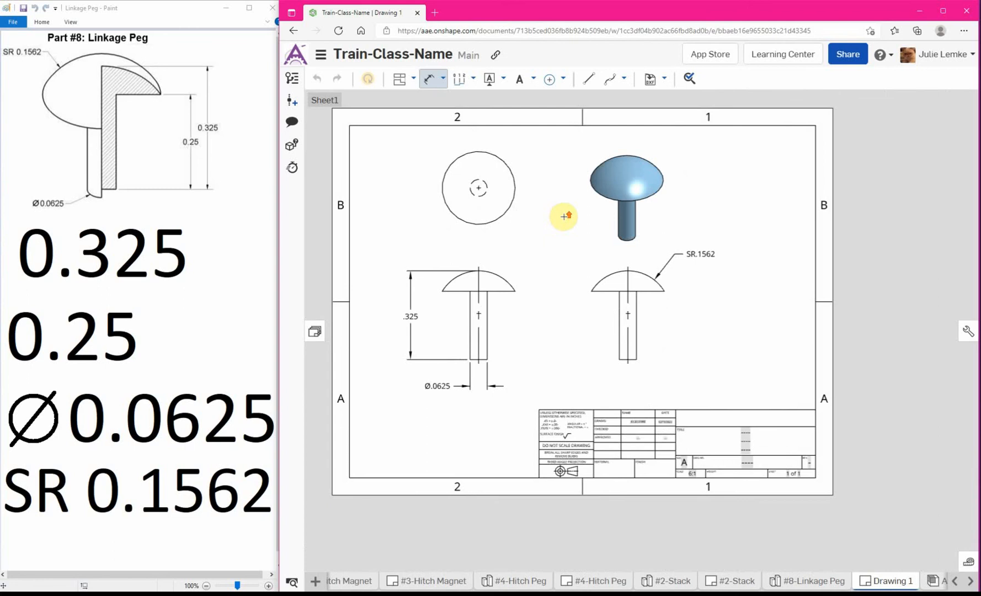
pyautogui.press('Escape')
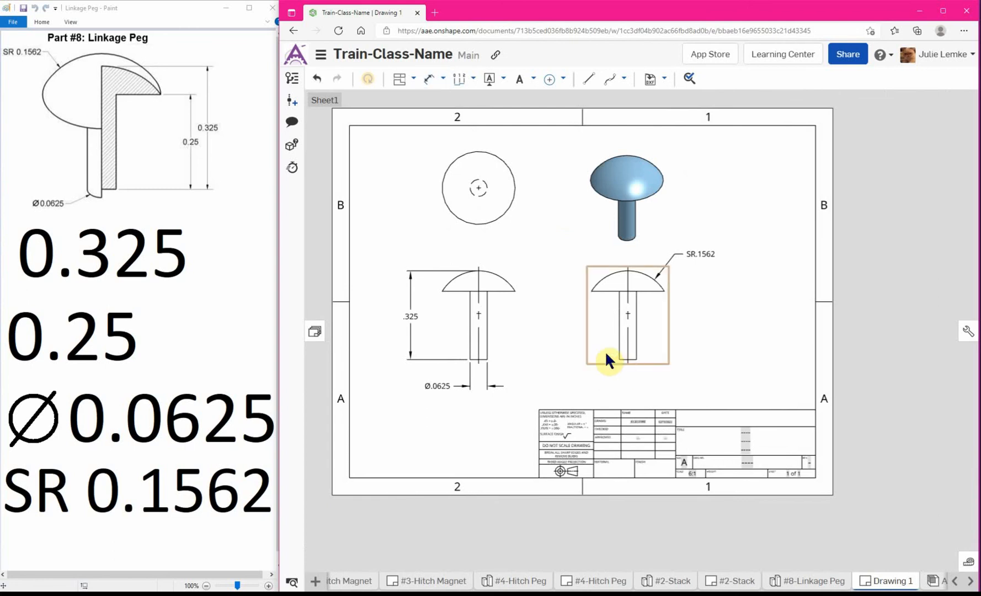
pyautogui.click(763, 440)
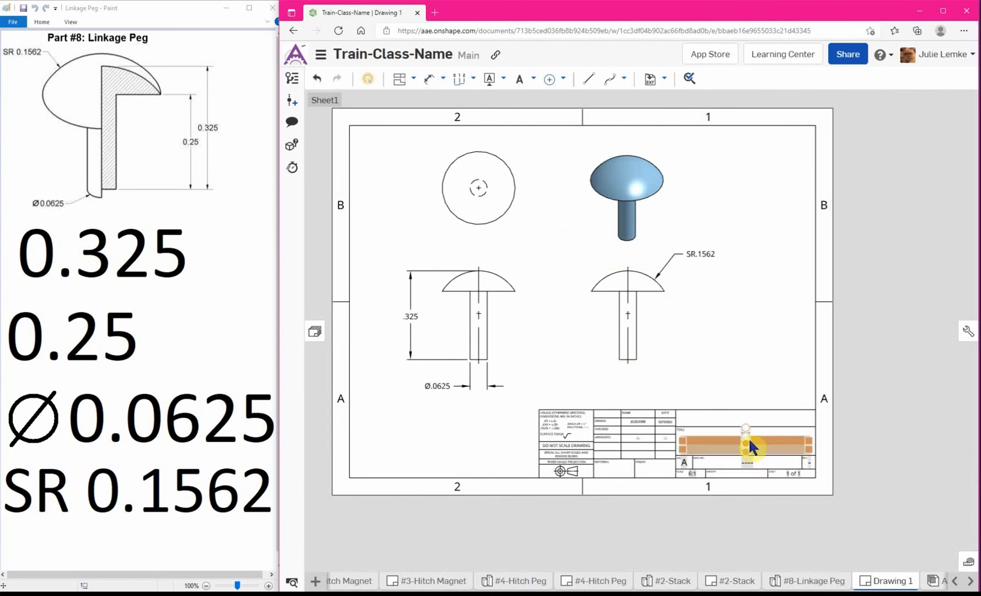
pyautogui.doubleClick(751, 447)
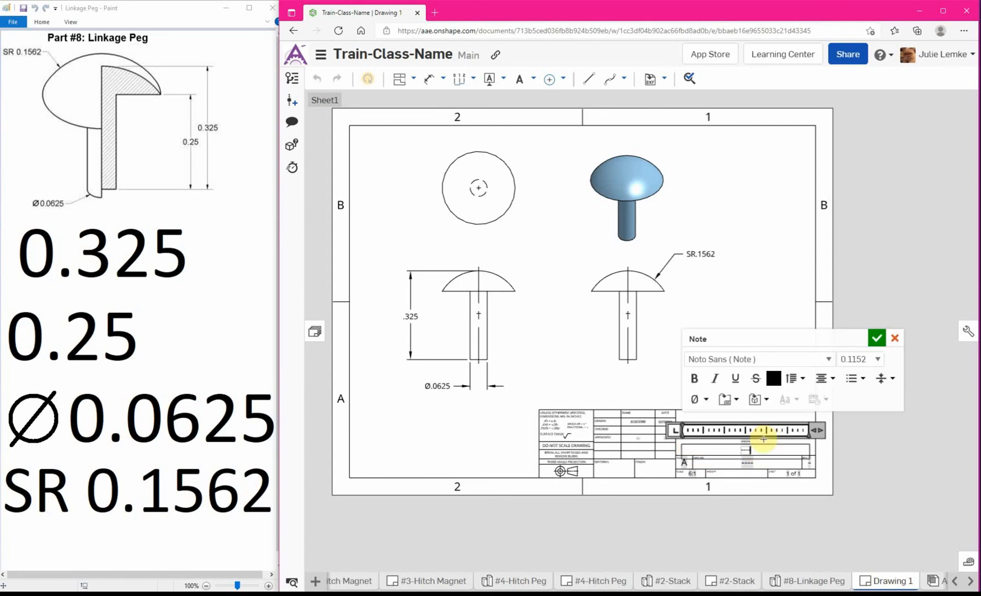
pyautogui.doubleClick(748, 448)
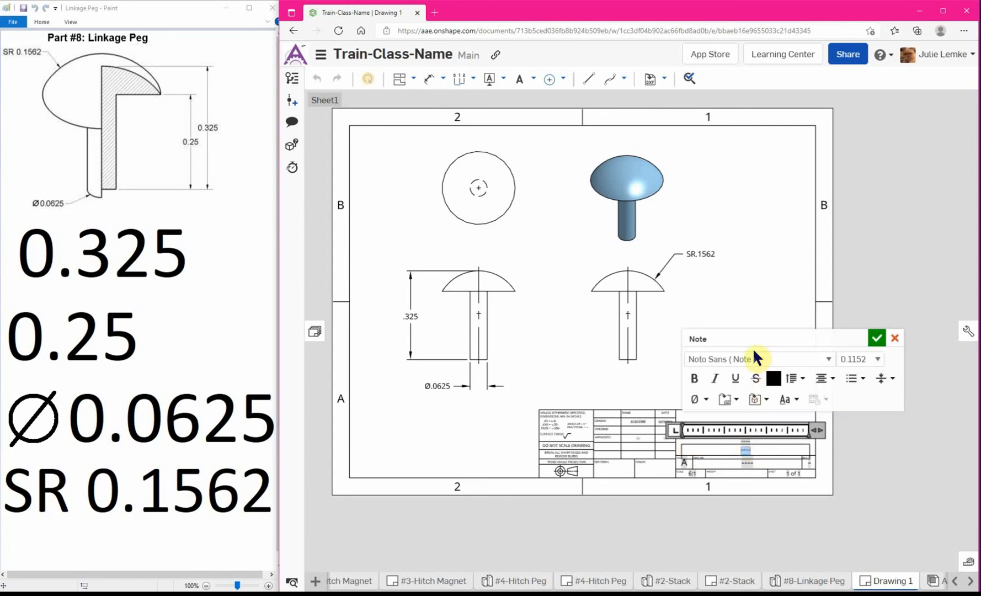
pyautogui.click(897, 336)
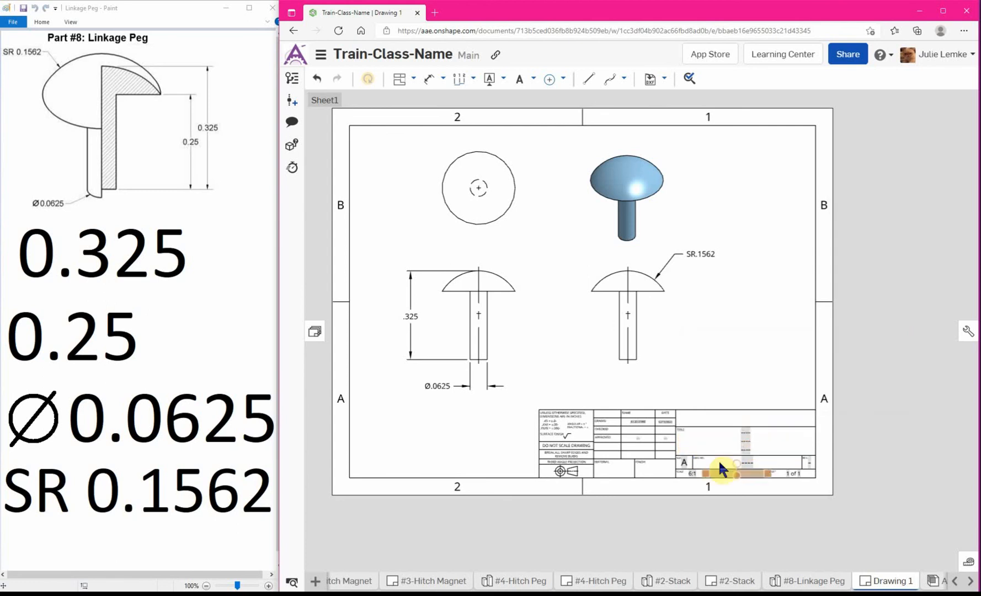
# Replace the placeholder in the middle of the title block's title field with "Linkage Peg".
pyautogui.doubleClick(752, 436)
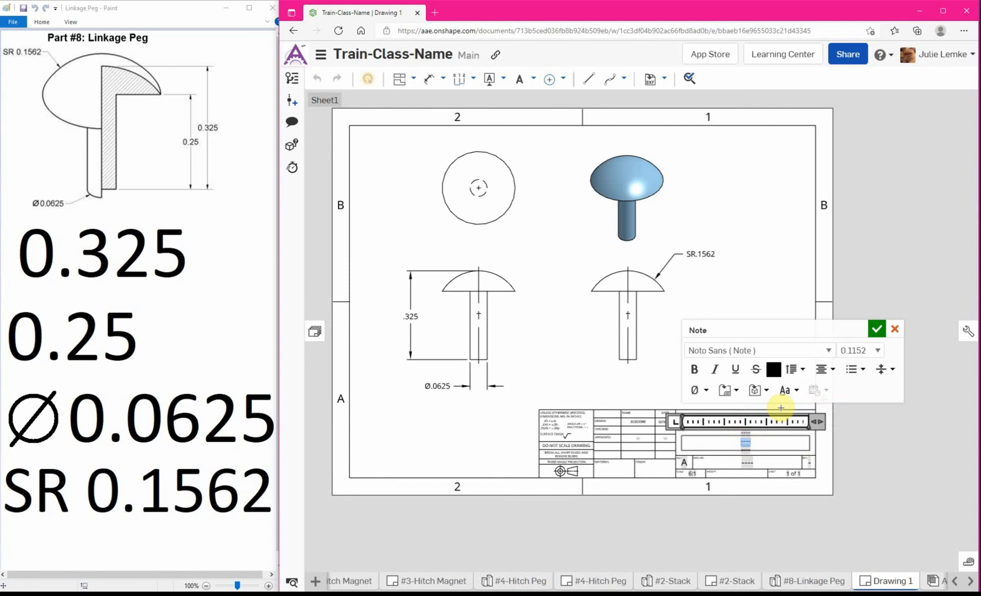
pyautogui.write('Linka')
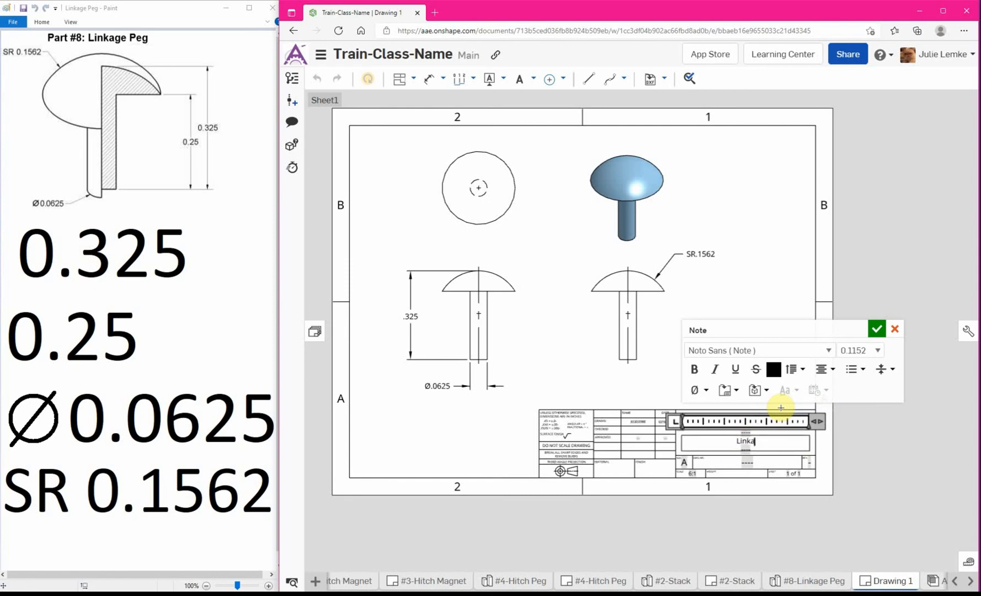
pyautogui.write('ge Peg')
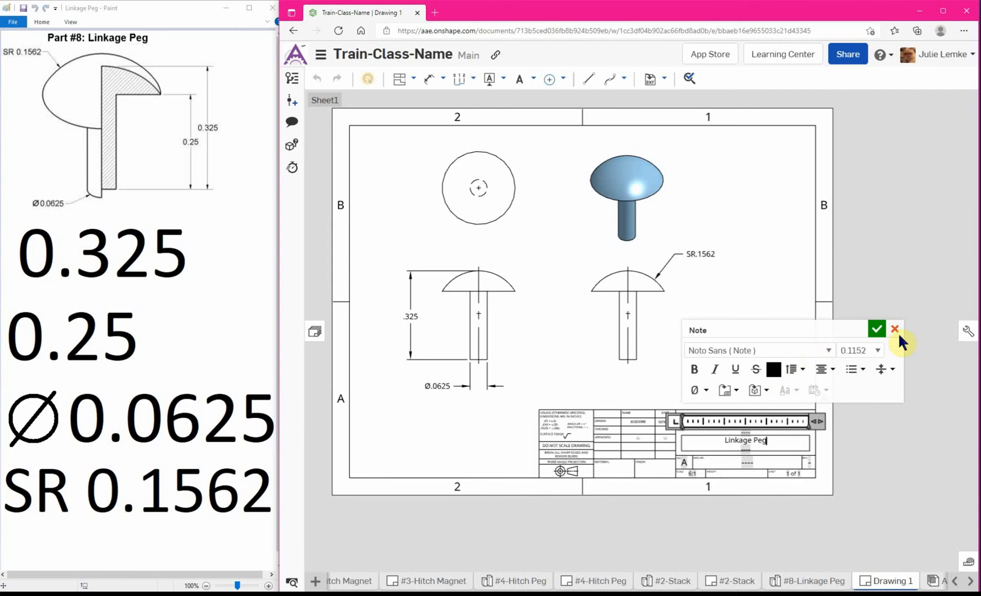
pyautogui.click(876, 327)
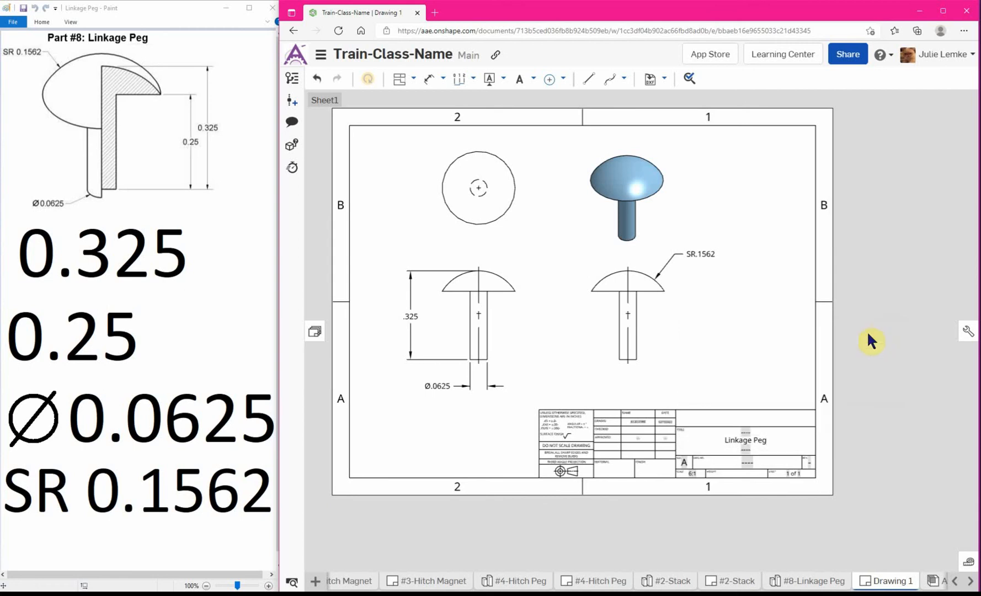
# Replace the drawing part number placeholder in the title block with "Part #8".
pyautogui.doubleClick(750, 463)
pyautogui.doubleClick(752, 462)
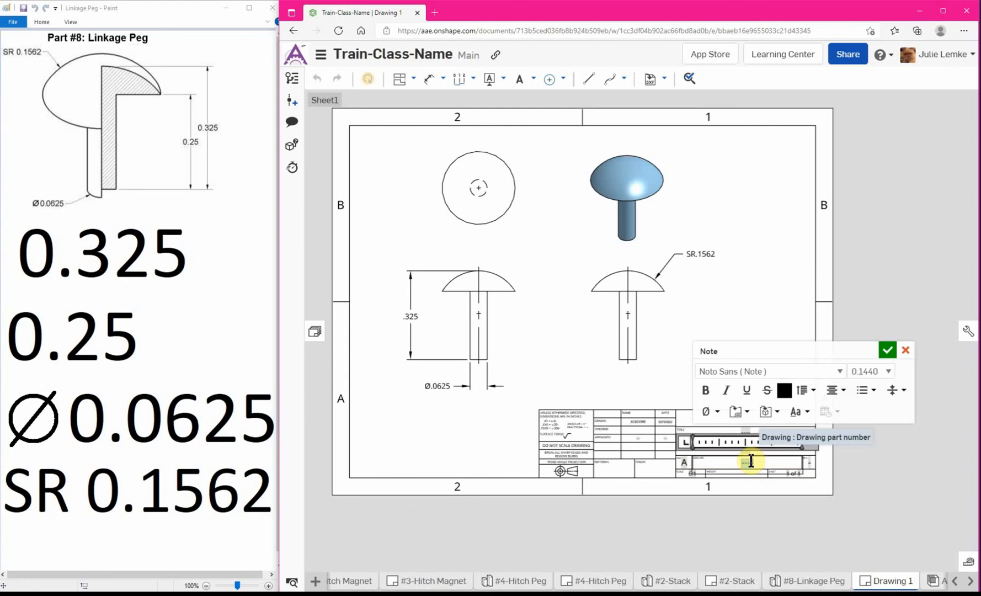
pyautogui.write('Part')
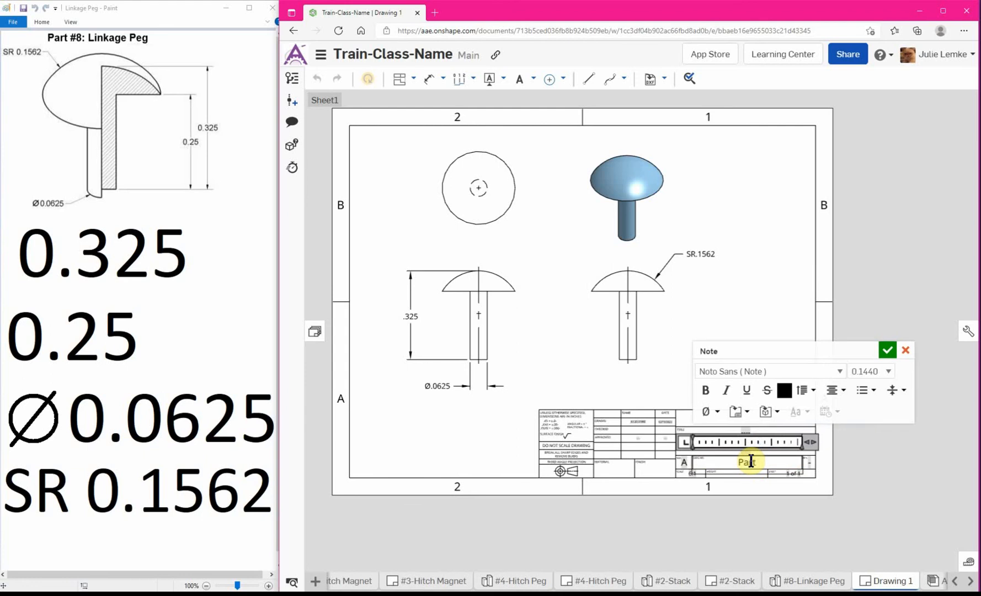
pyautogui.write(' #8')
pyautogui.click(887, 349)
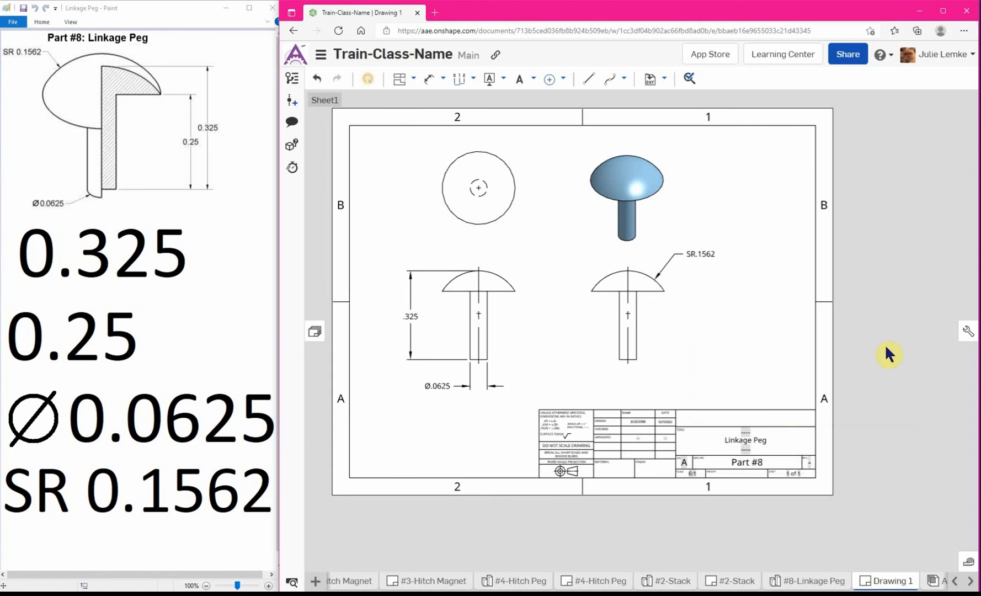
# Rename the Drawing 1 tab as "#8-Linkage Peg".
pyautogui.rightClick(883, 582)
pyautogui.click(885, 464)
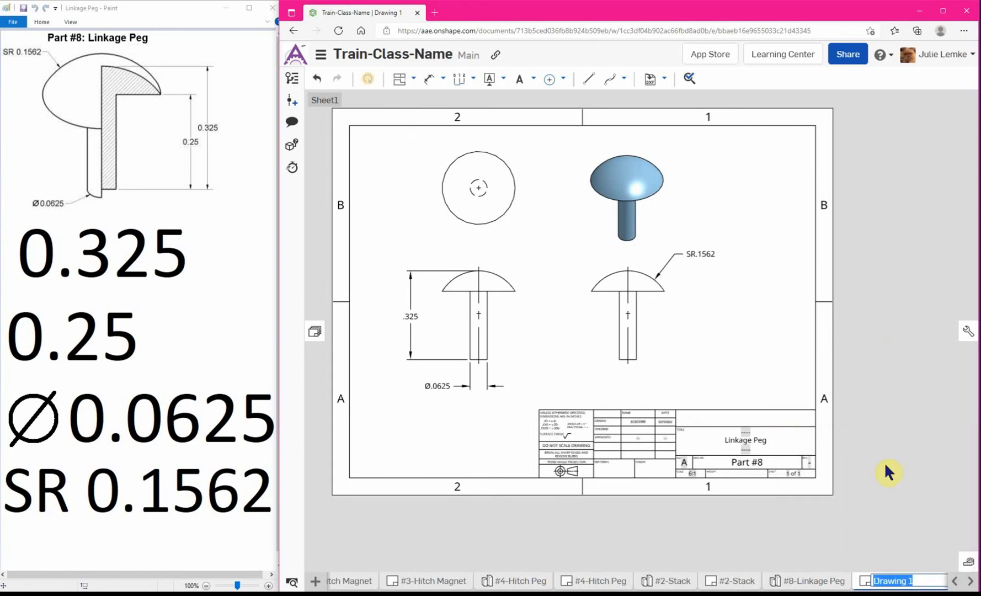
pyautogui.write('#8-Linkage Peg')
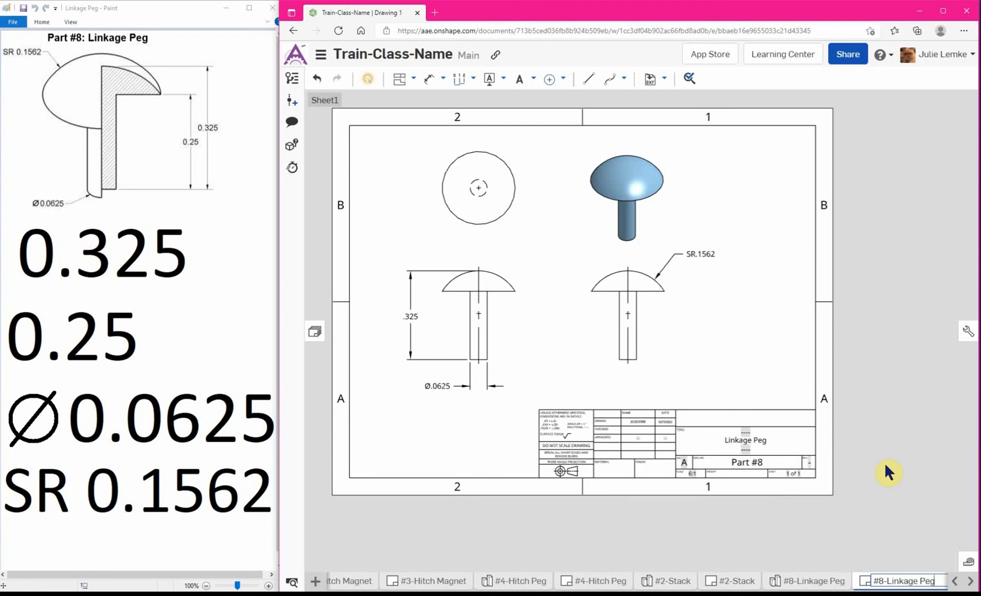
pyautogui.press('Return')
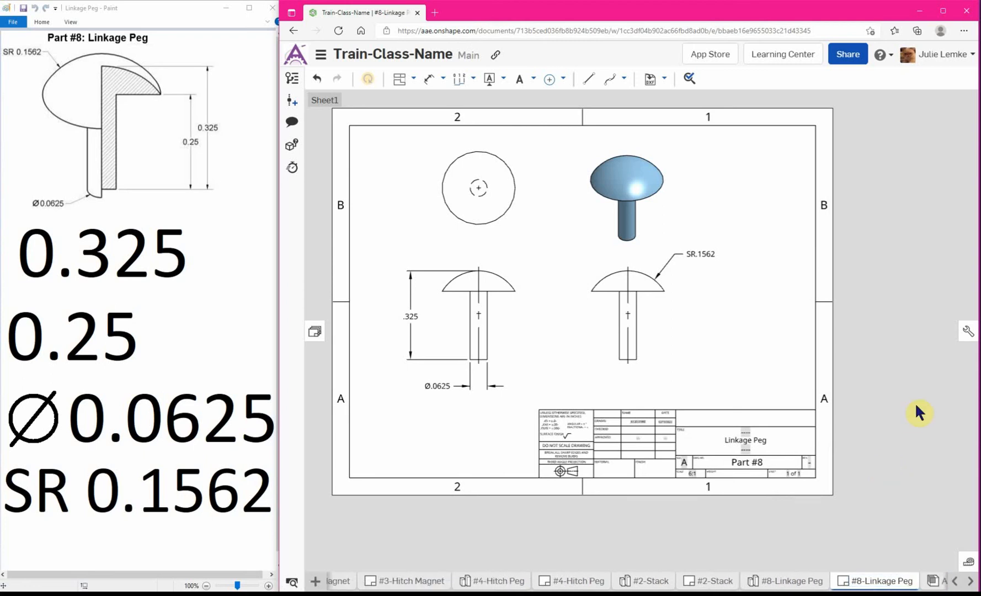